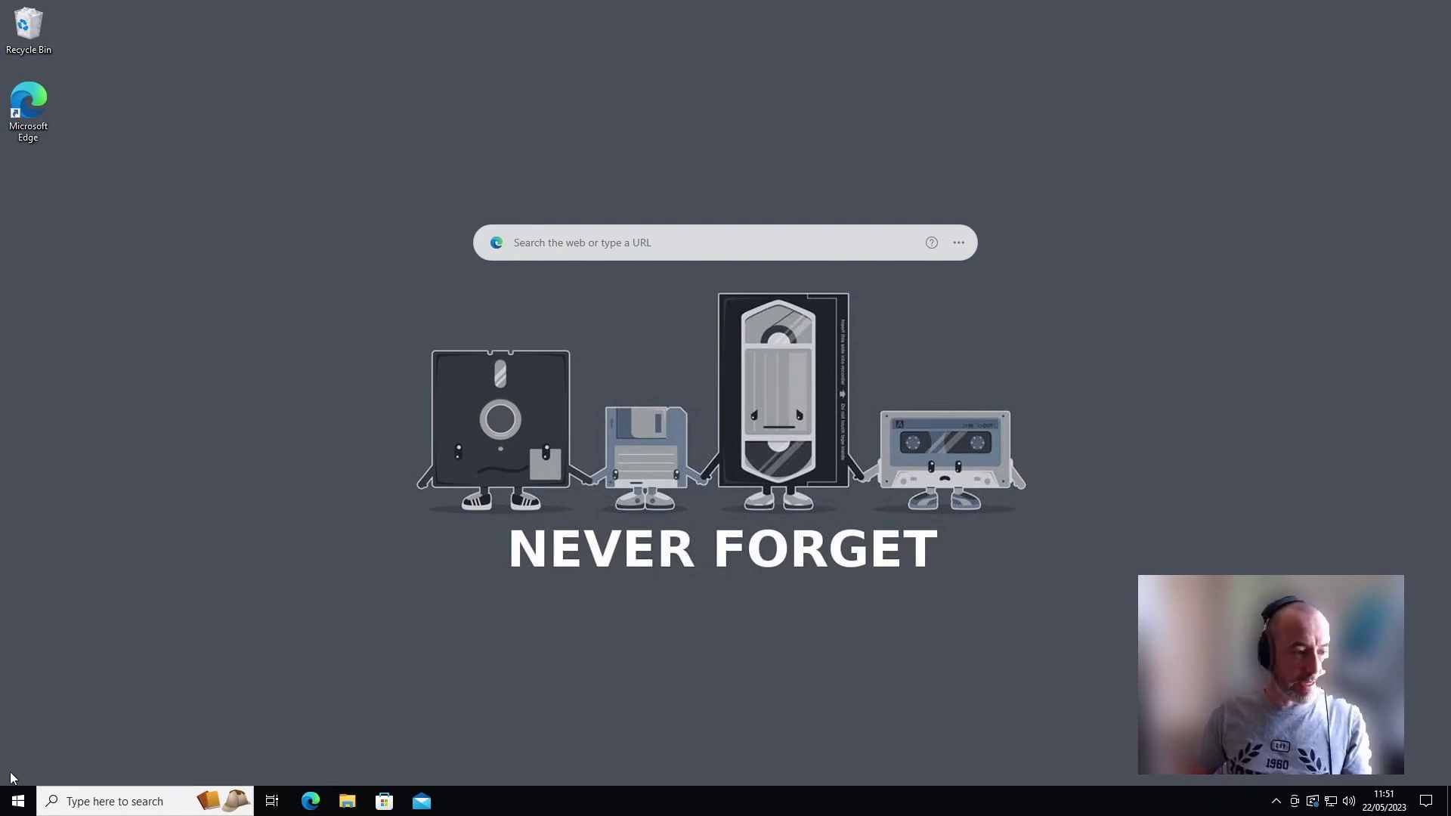
Search Start for 'event' and launch Event Viewer.
click(18, 801)
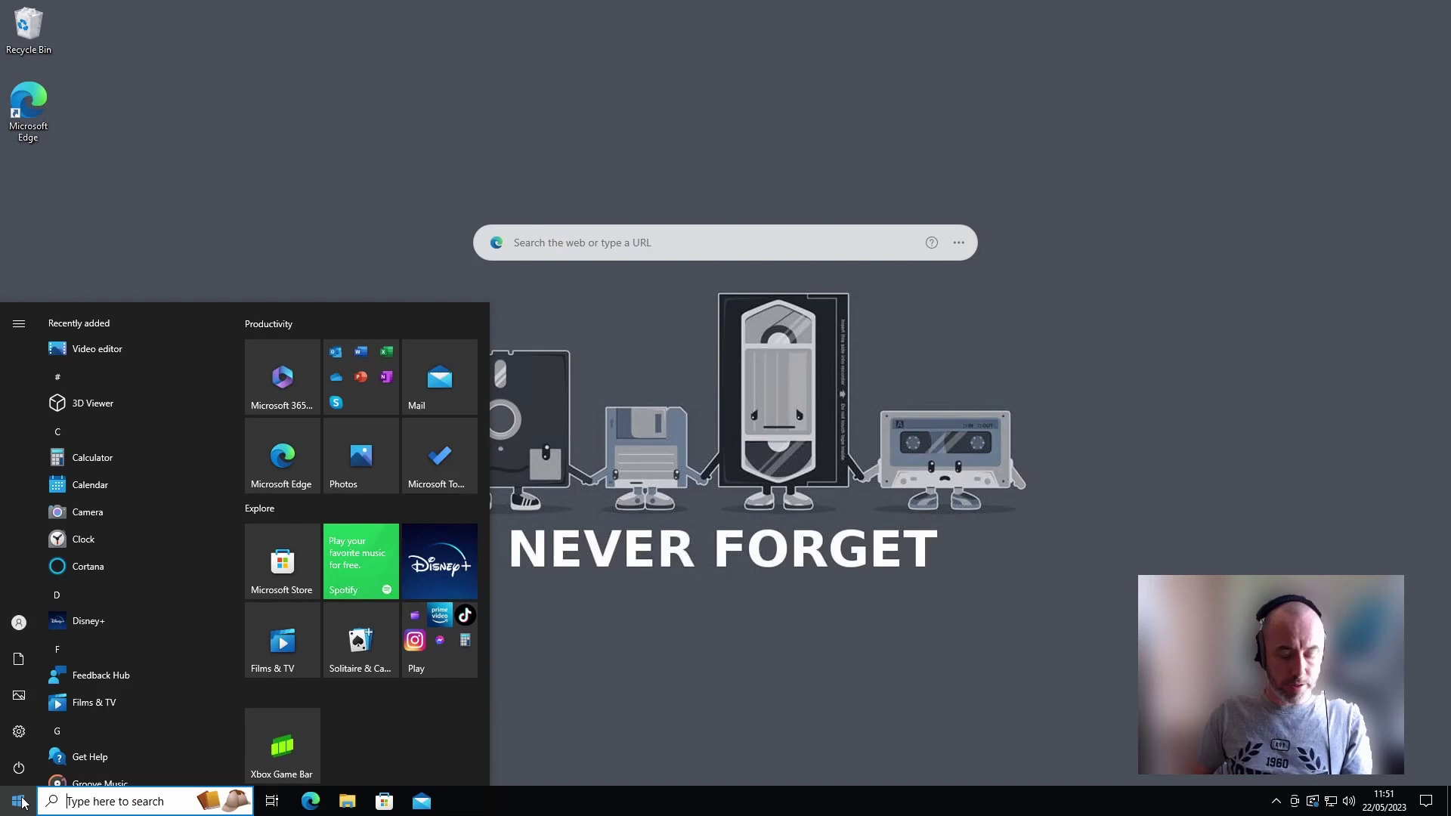
text(event)
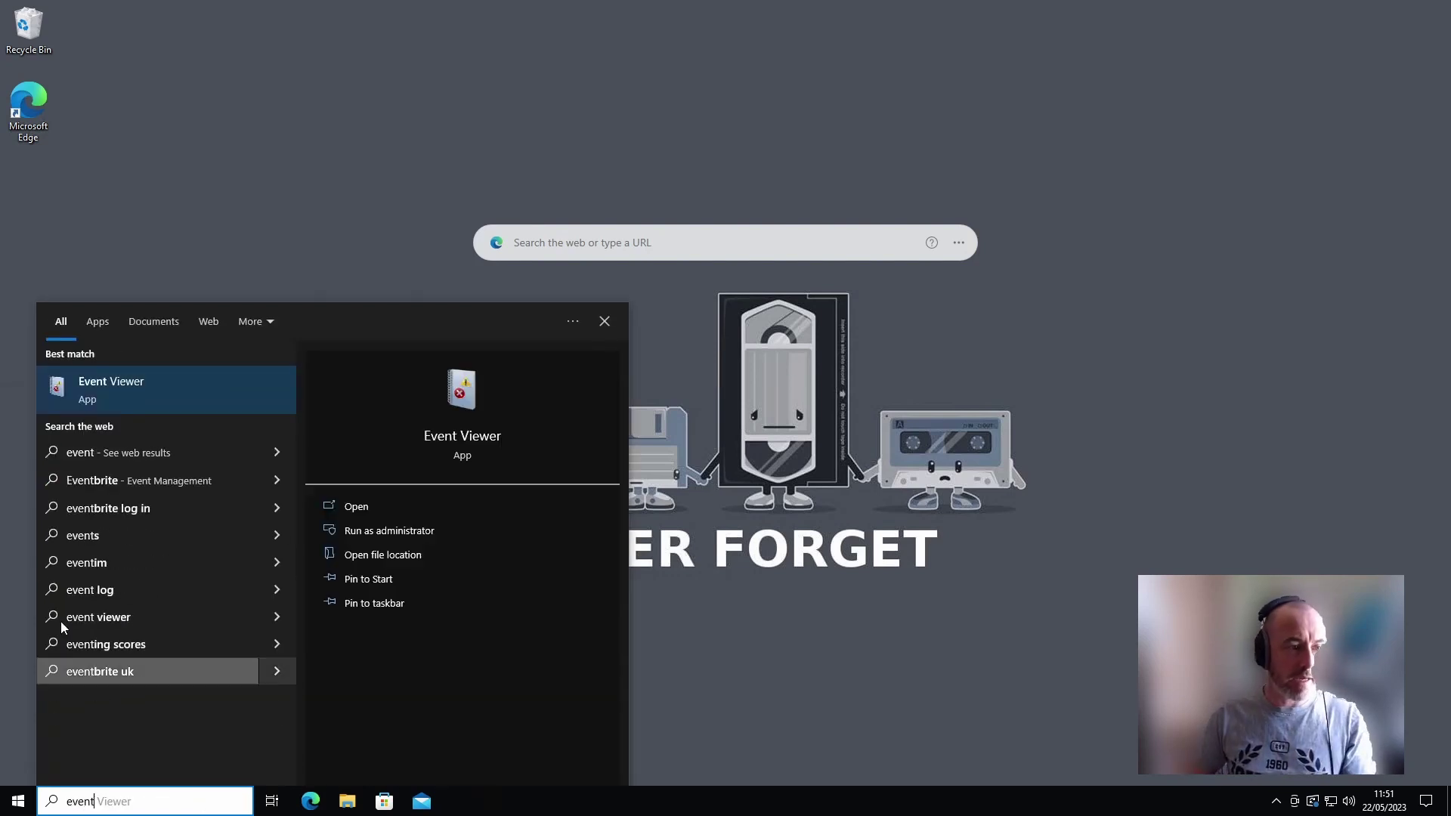
click(111, 394)
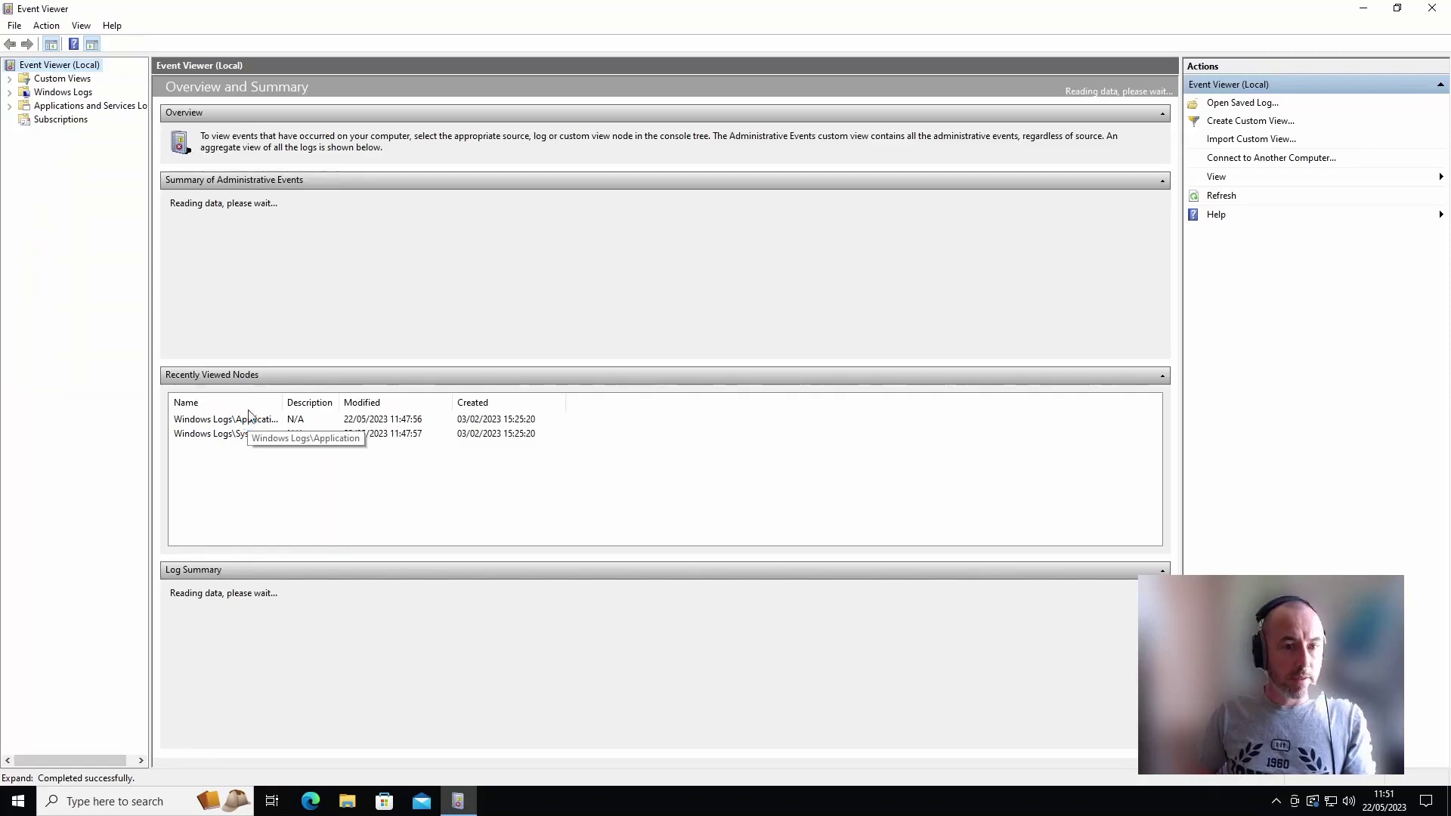
Expand Windows Logs and display the Application log's events.
click(9, 91)
click(66, 93)
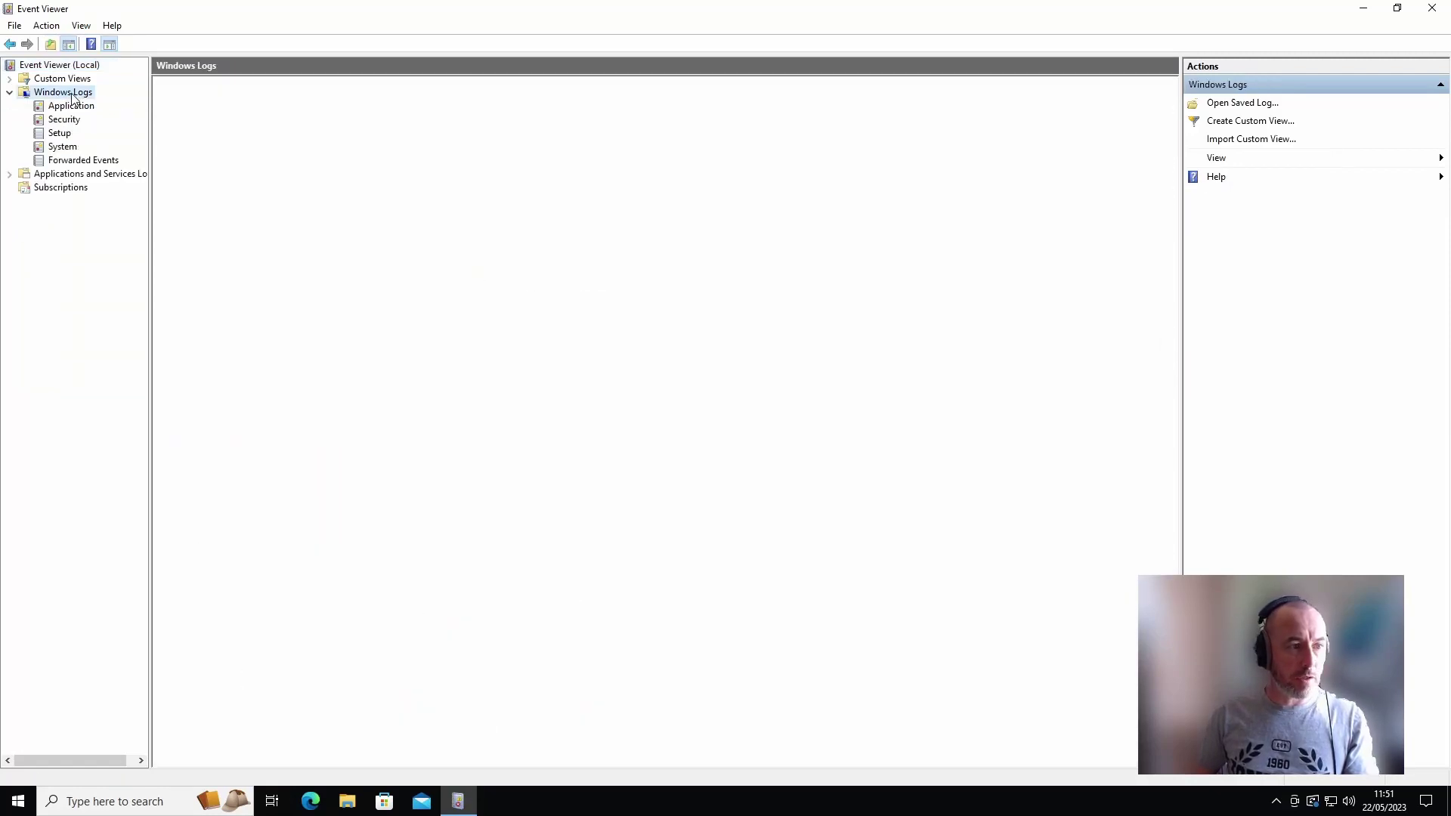
click(80, 108)
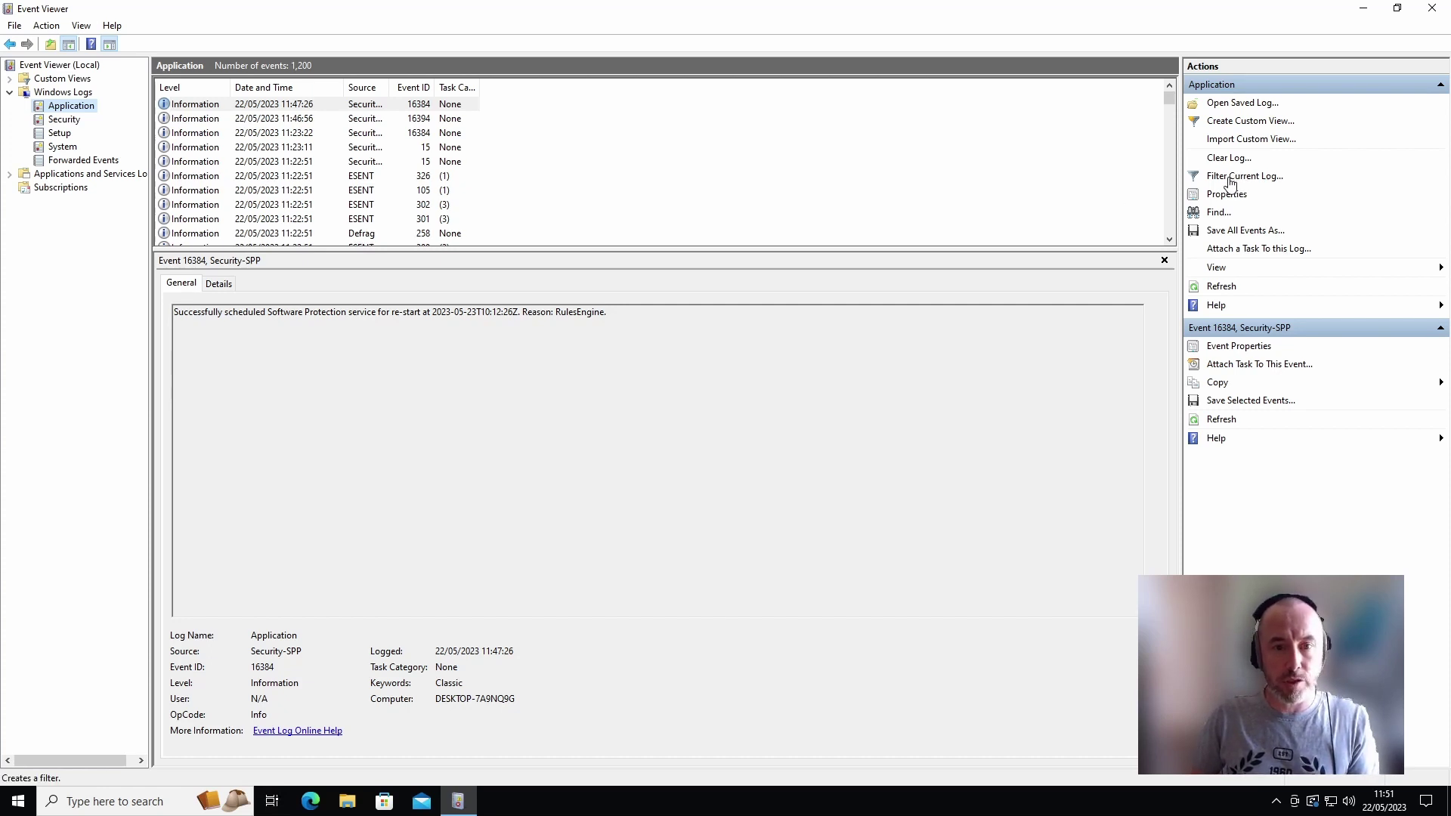
Filter the Application log to Error level with Event ID 1000, which returns 0 events.
click(1231, 178)
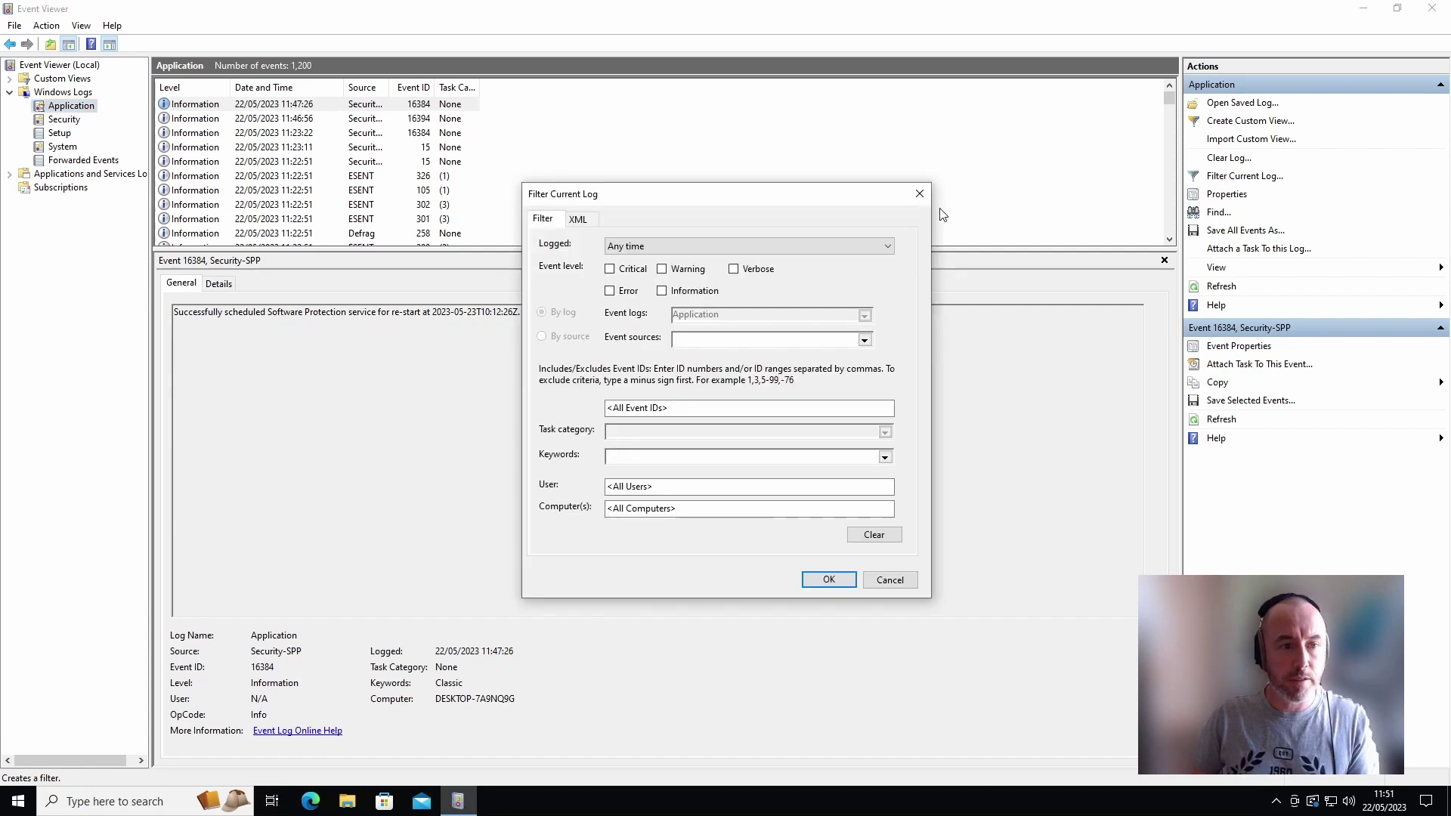
click(610, 292)
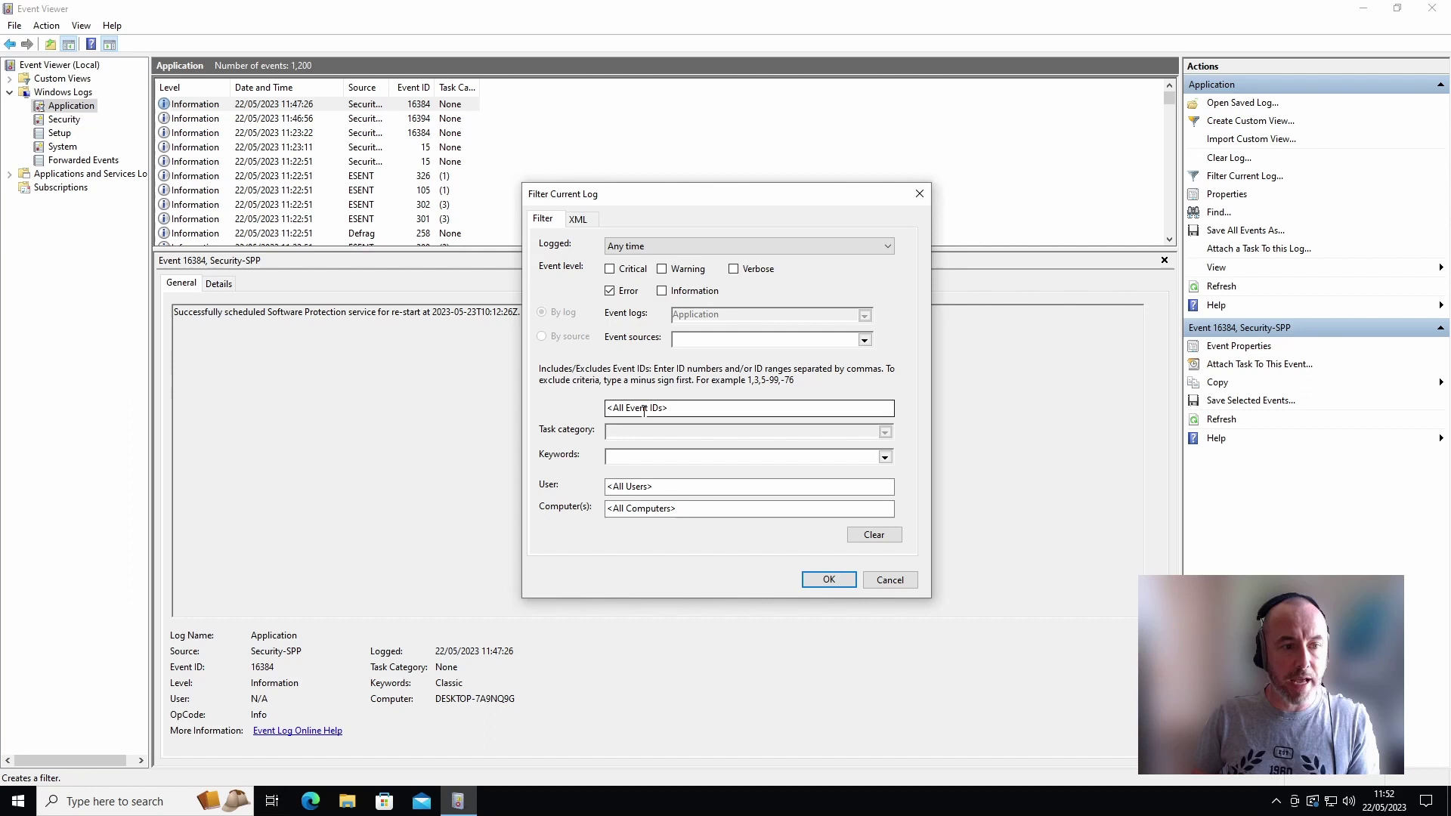
click(699, 412)
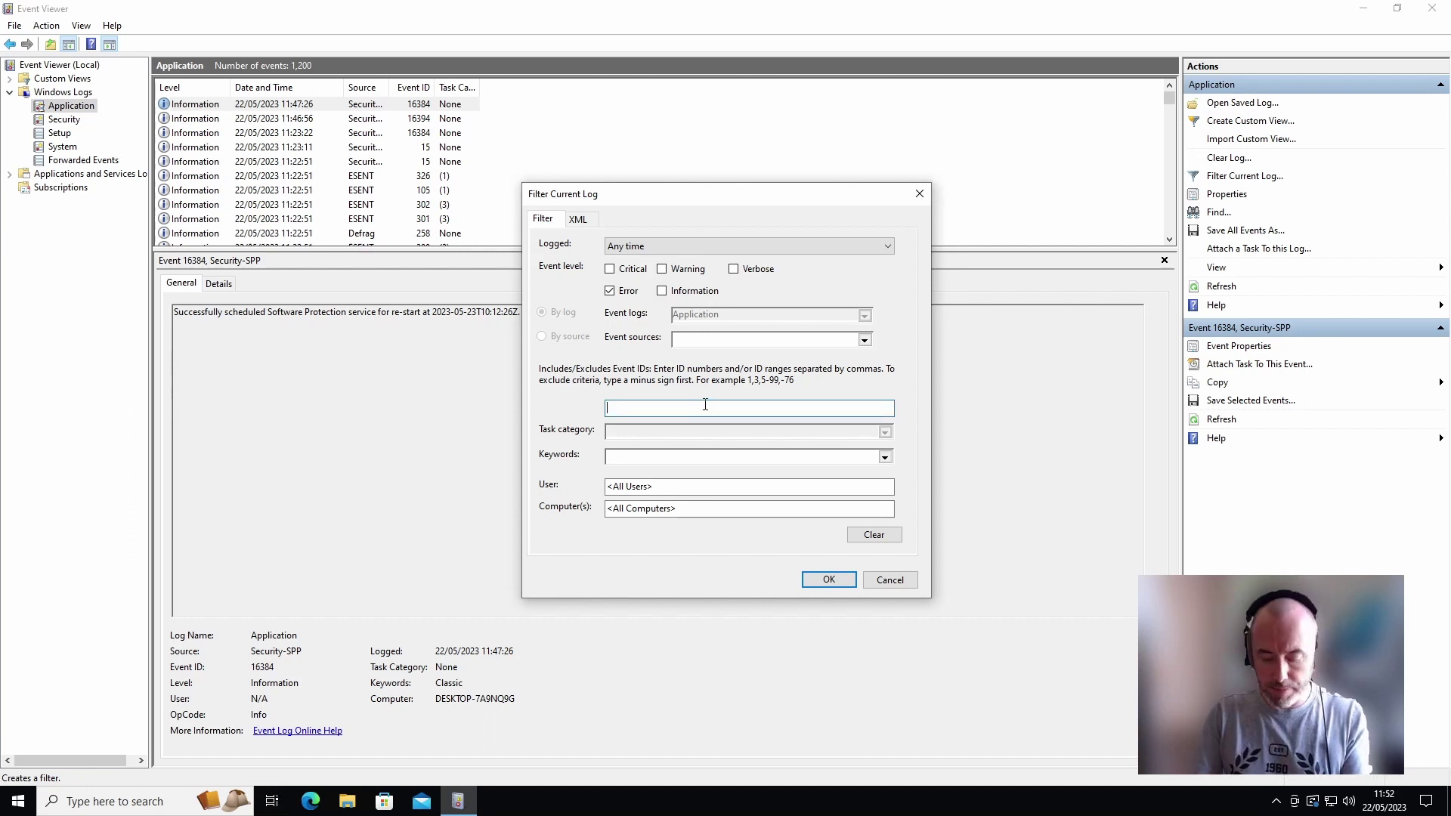
text(1000)
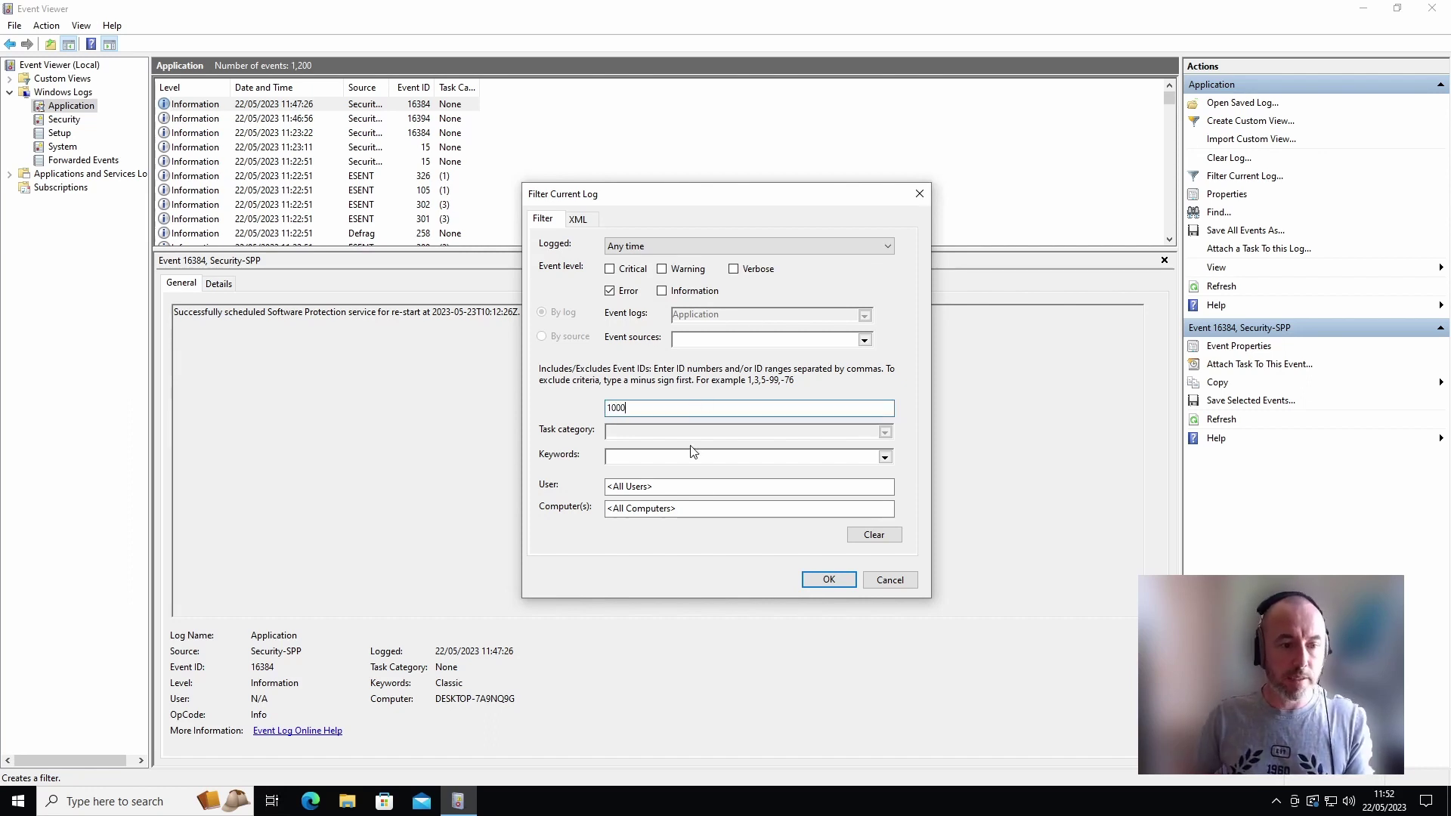
click(817, 583)
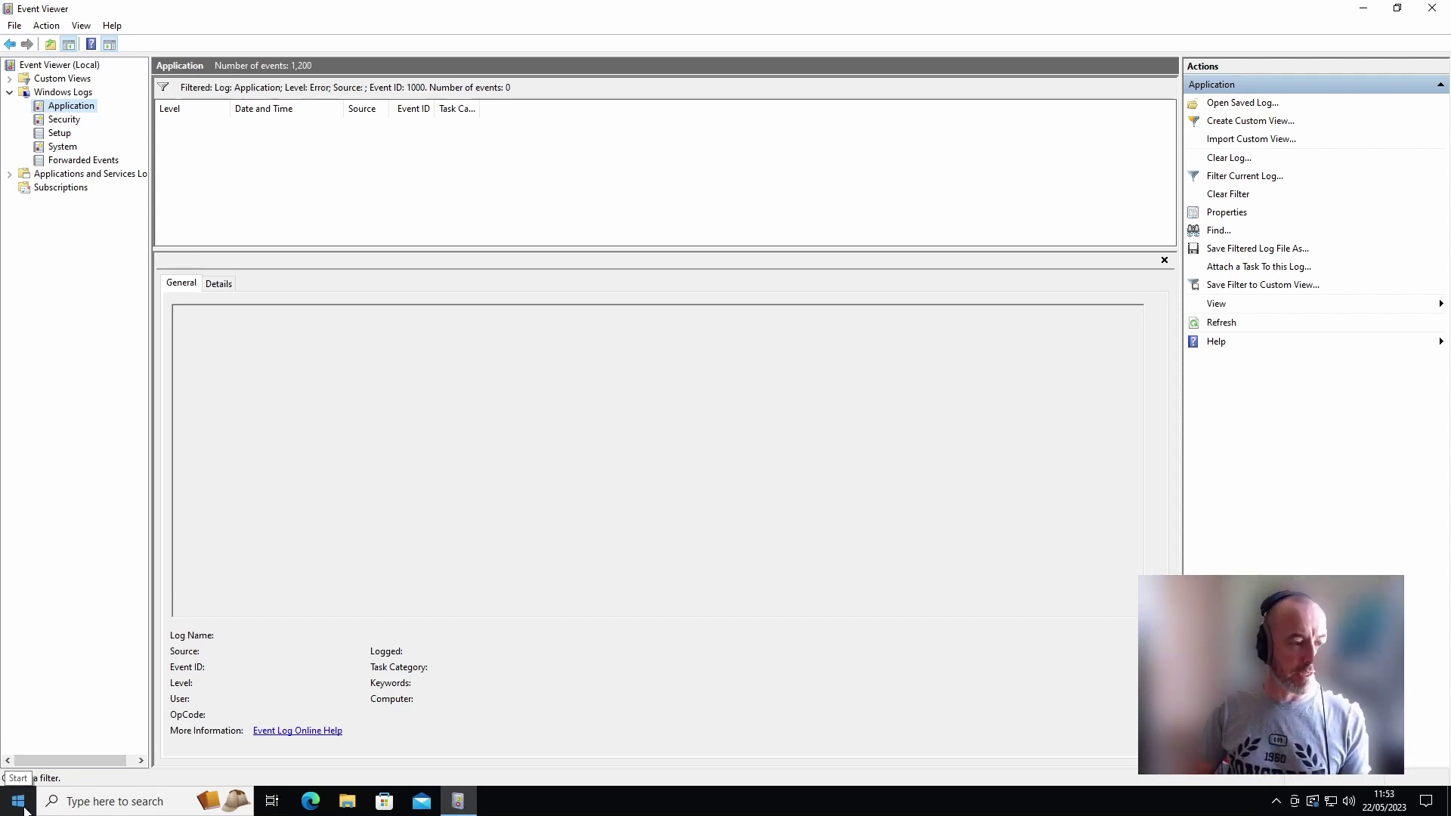
Search Start for 'add' and open the Add or remove programs settings.
click(18, 801)
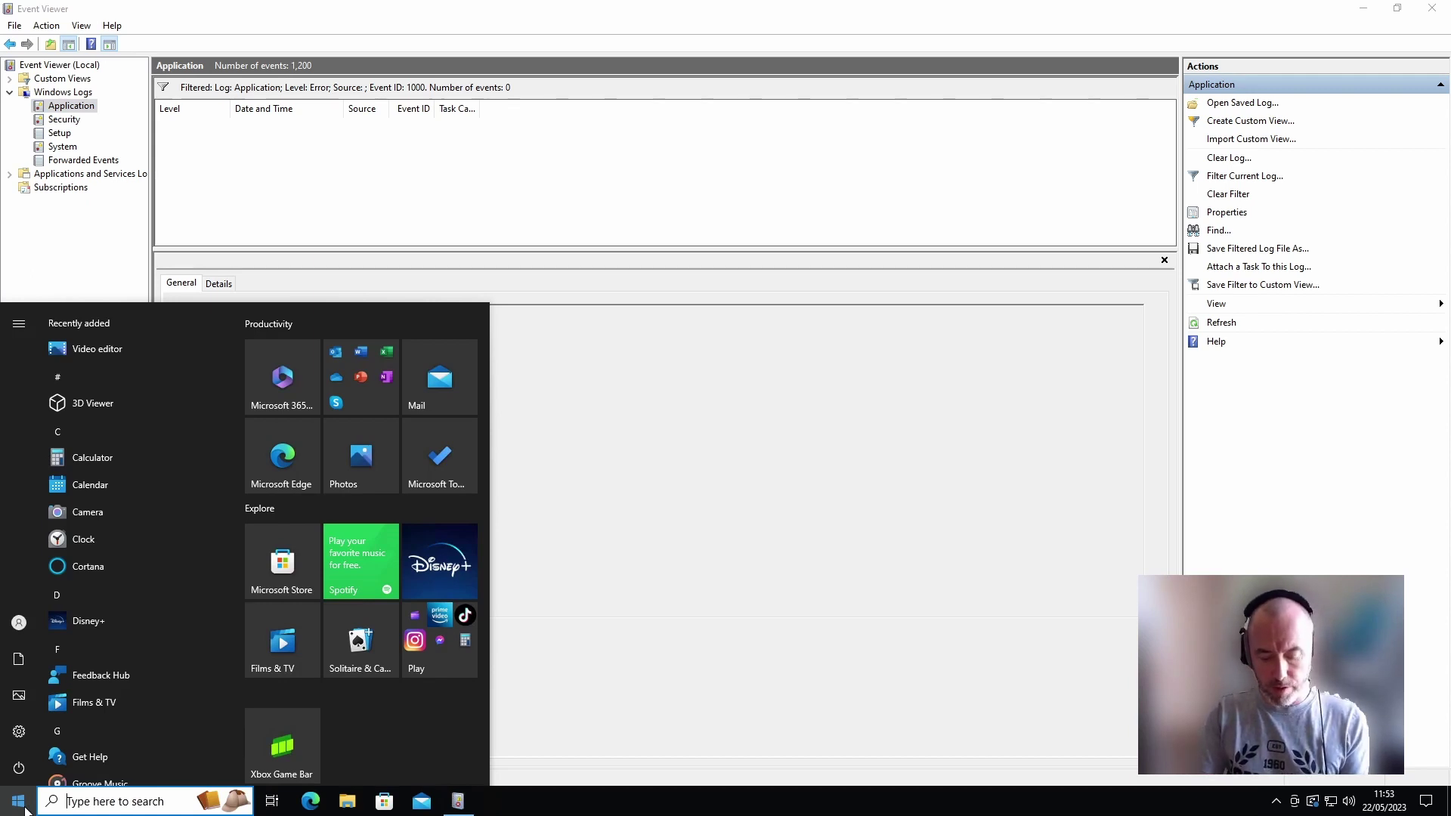
text(app)
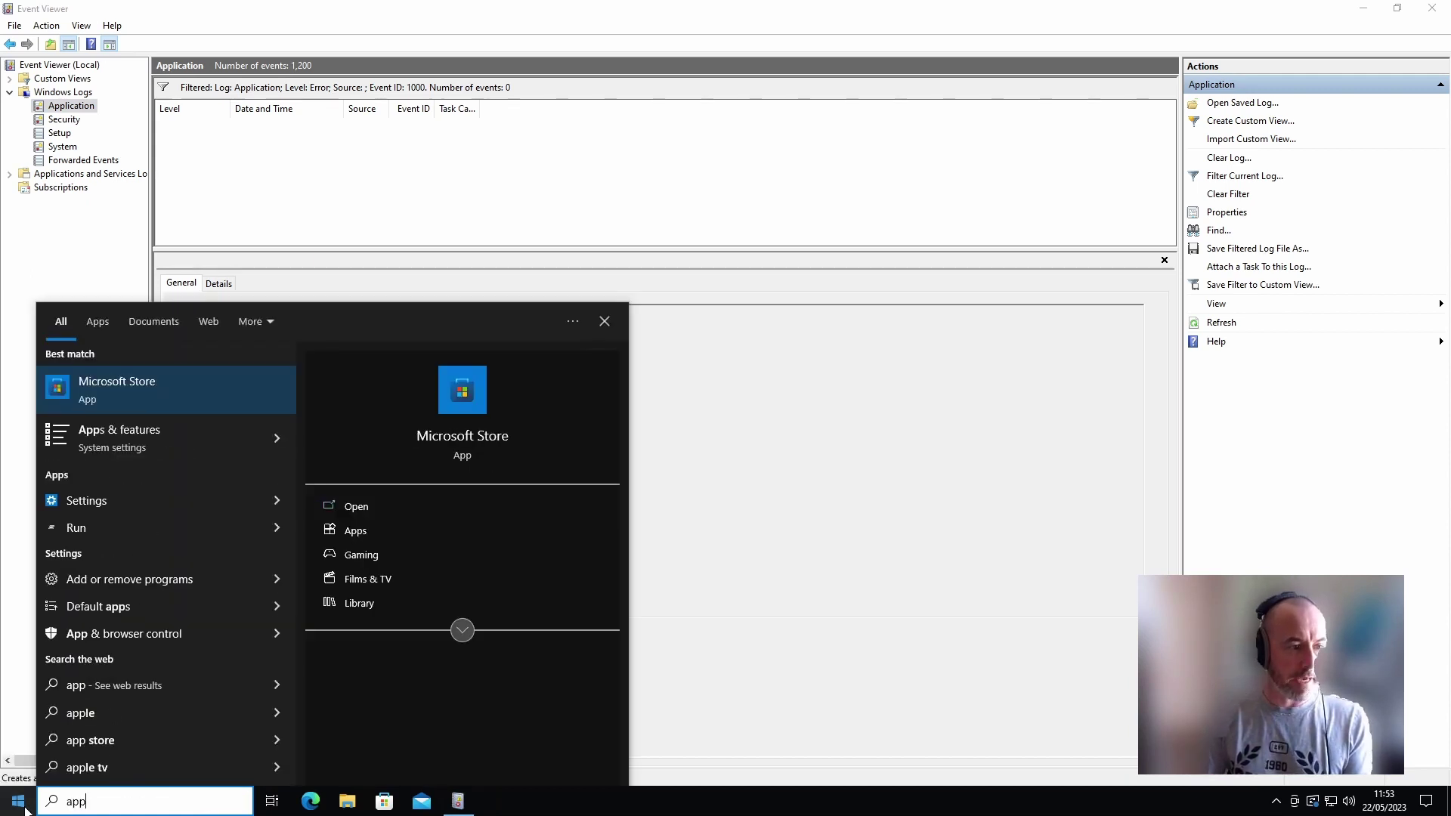
key(BackSpace)
key(BackSpace)
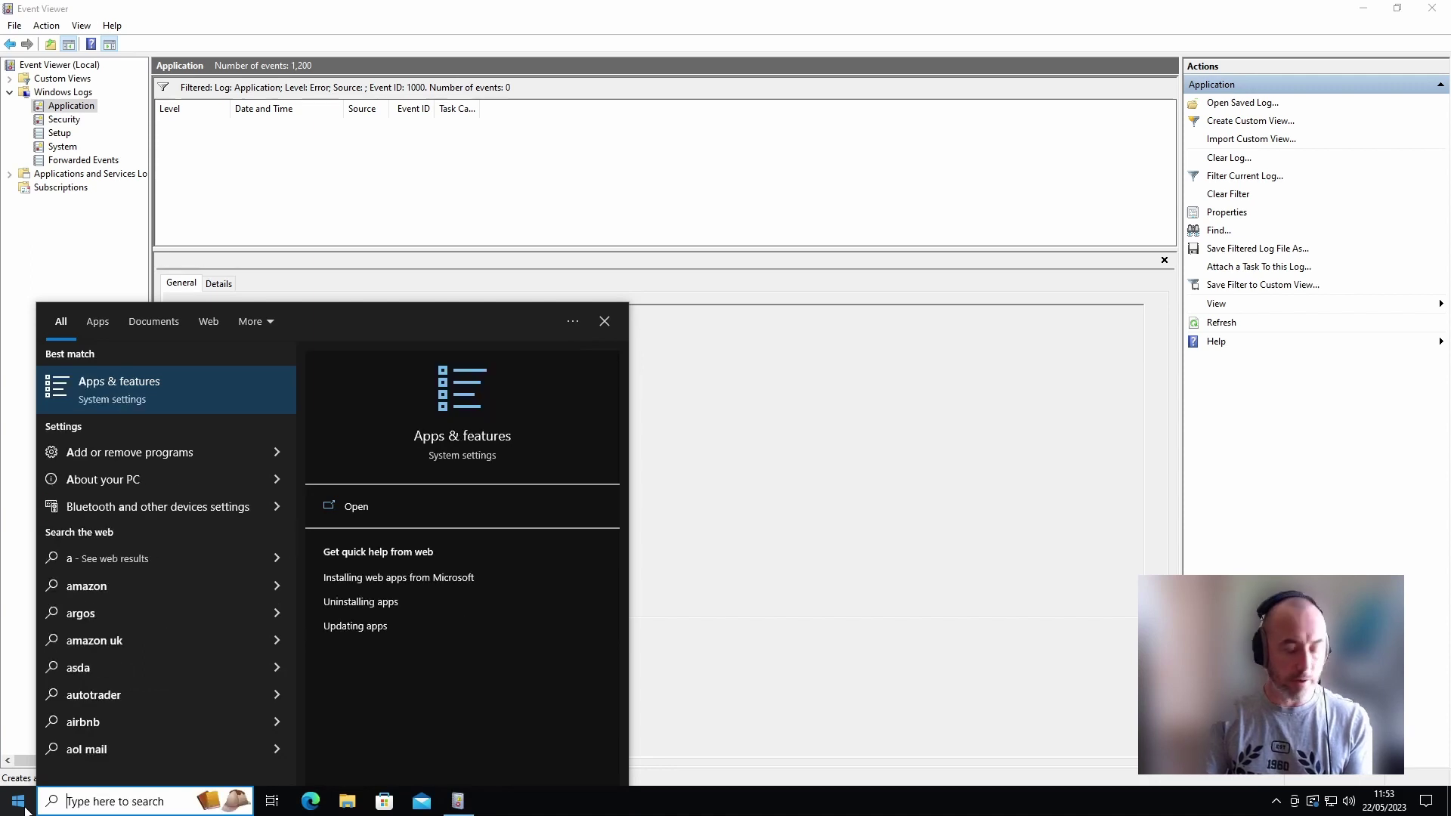
text(dd)
key(Return)
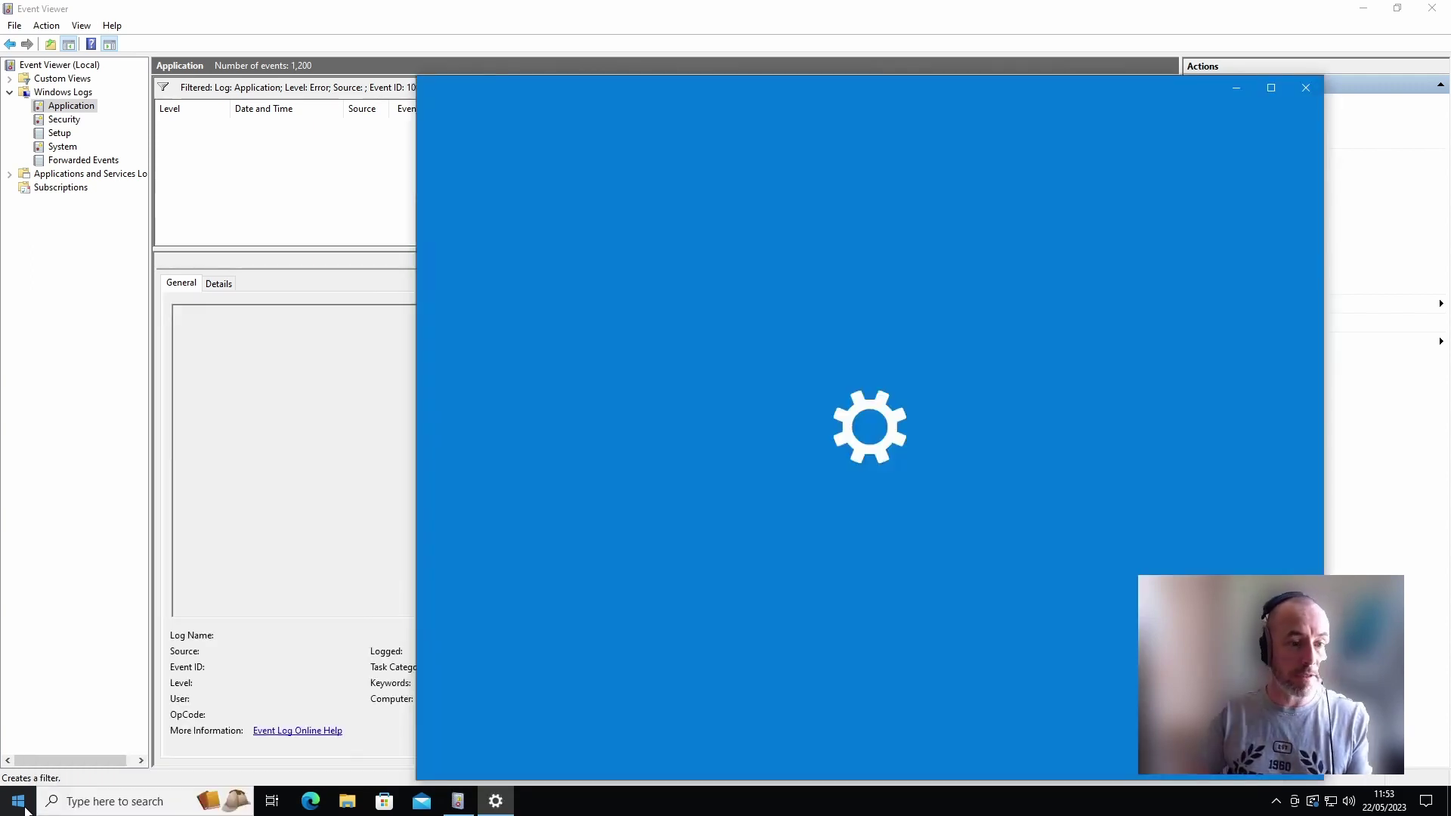
Uninstall Spotify Music from Apps & features and confirm the removal.
scroll(836, 632, down, 15)
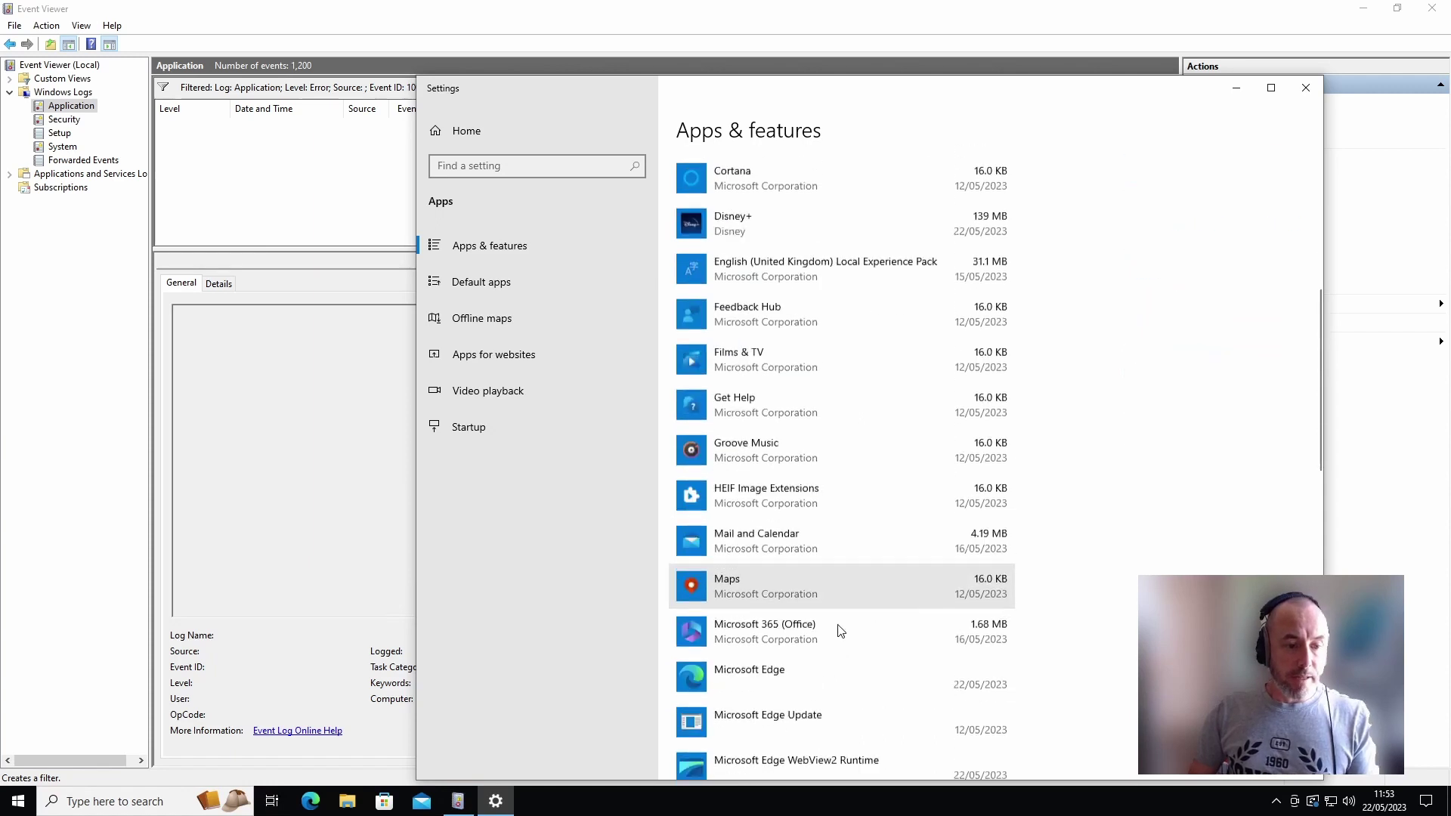
click(838, 638)
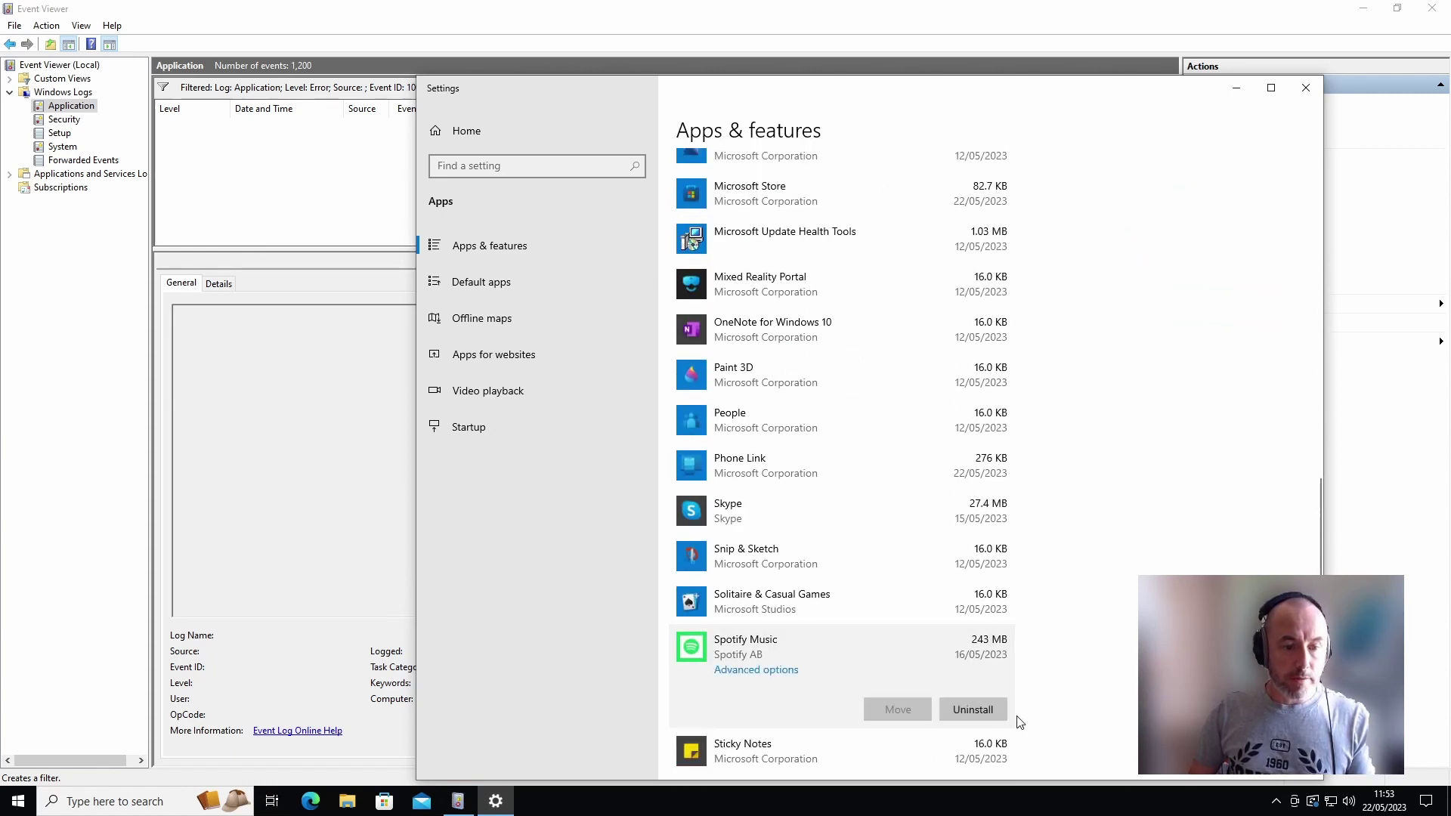
click(987, 714)
click(1049, 677)
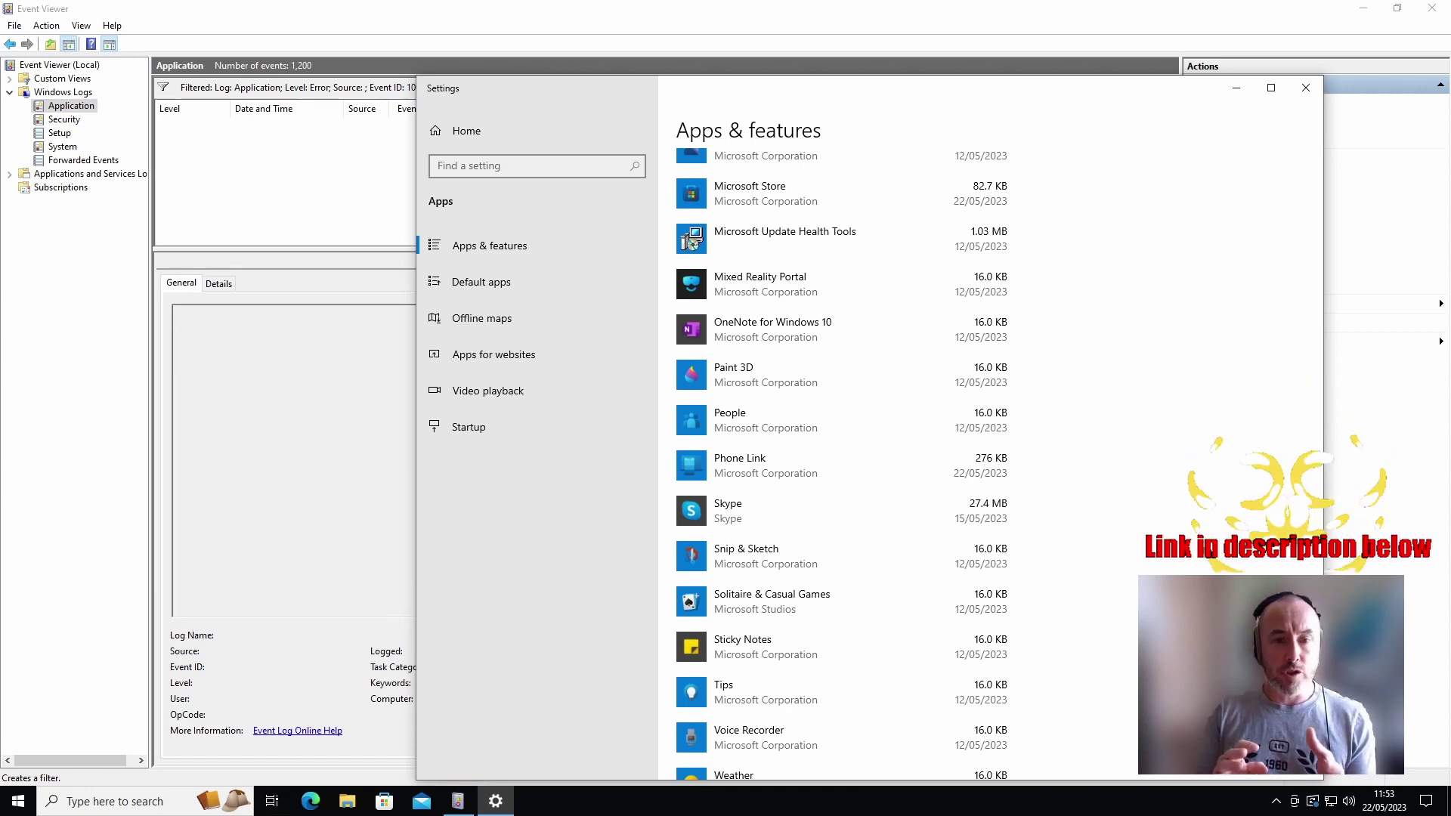
Close Settings and Event Viewer, then tick .NET Framework 3.5 in Turn Windows features on or off.
click(1305, 88)
click(1432, 9)
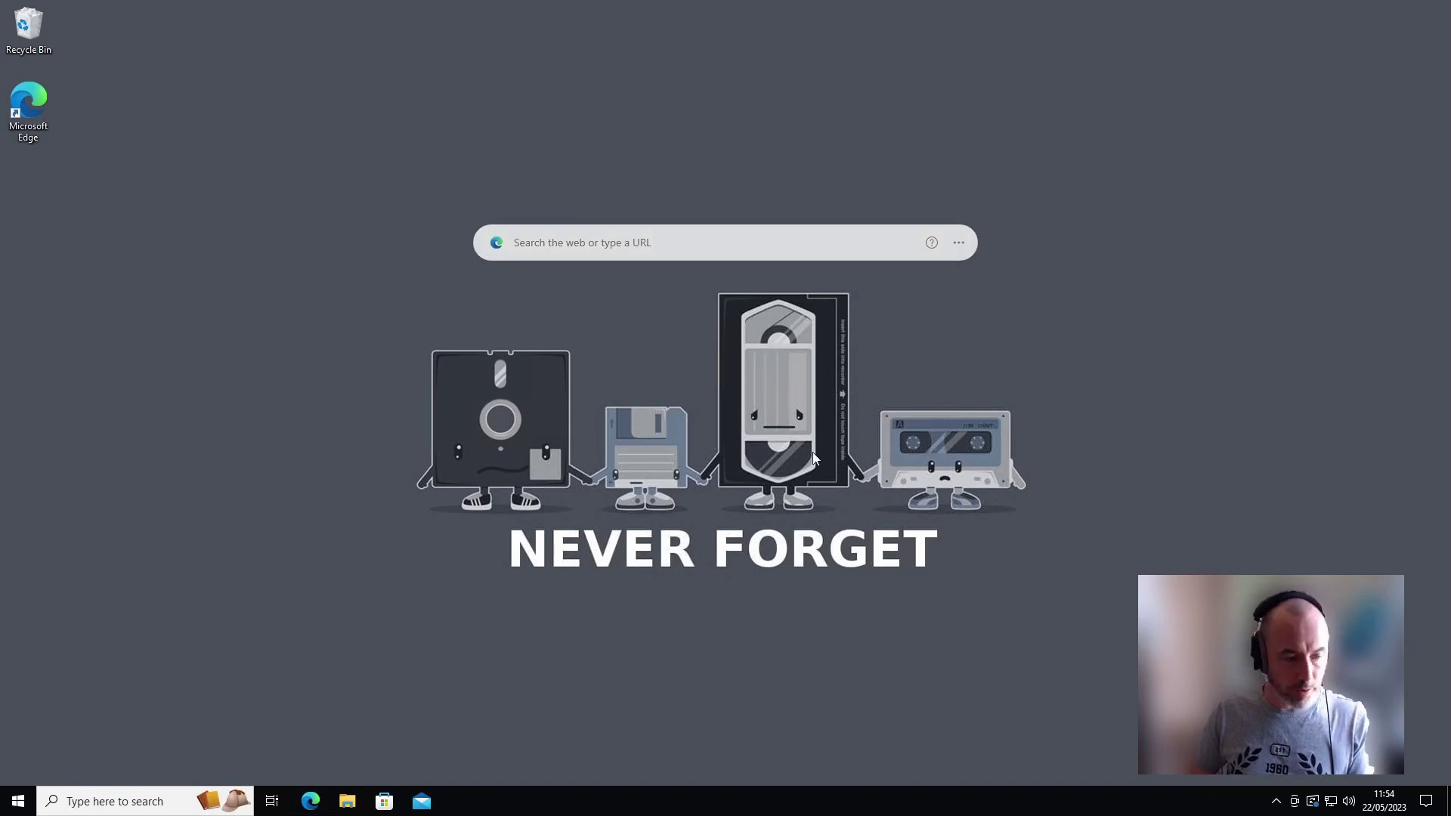
click(18, 801)
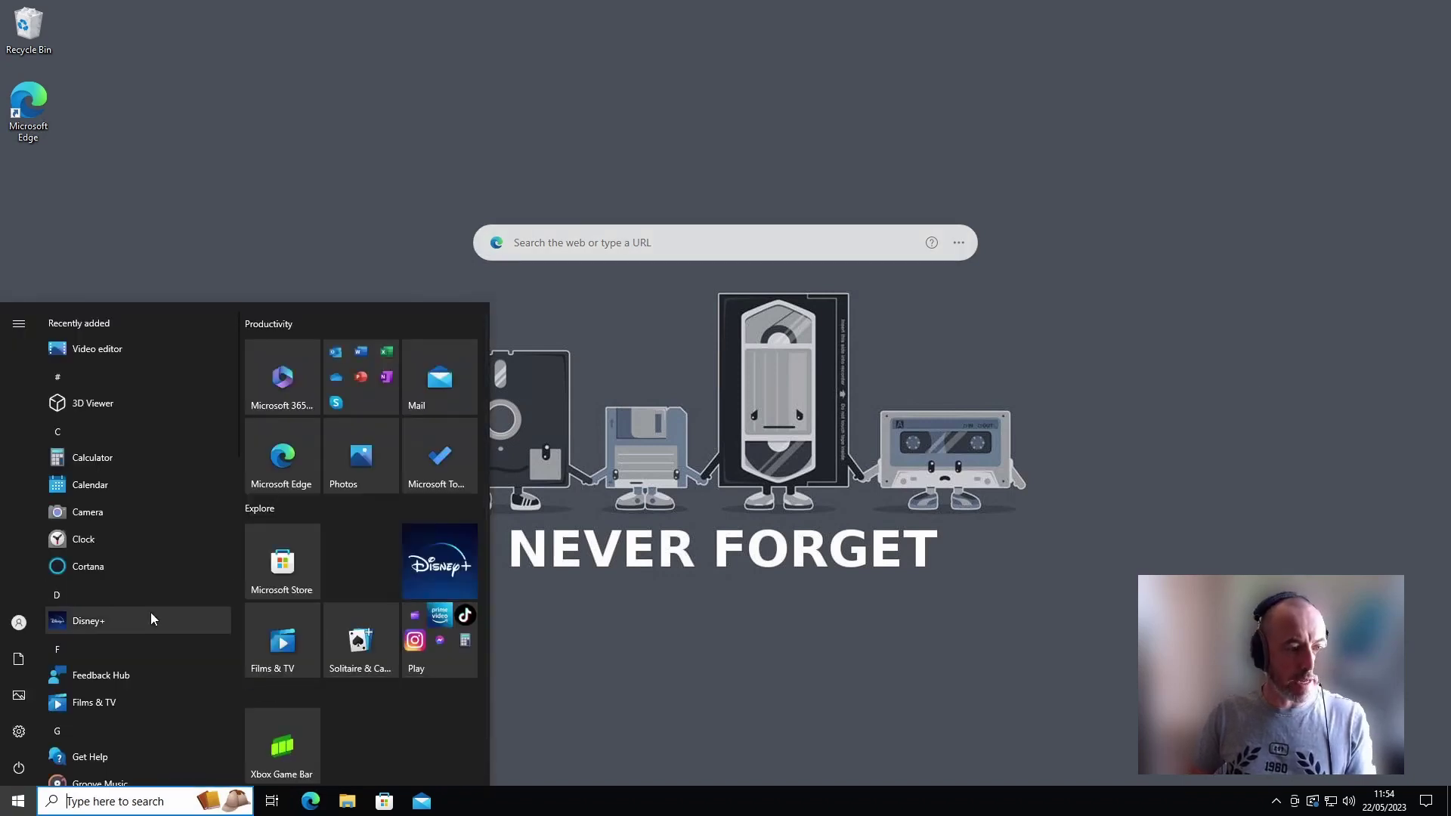
text(feature)
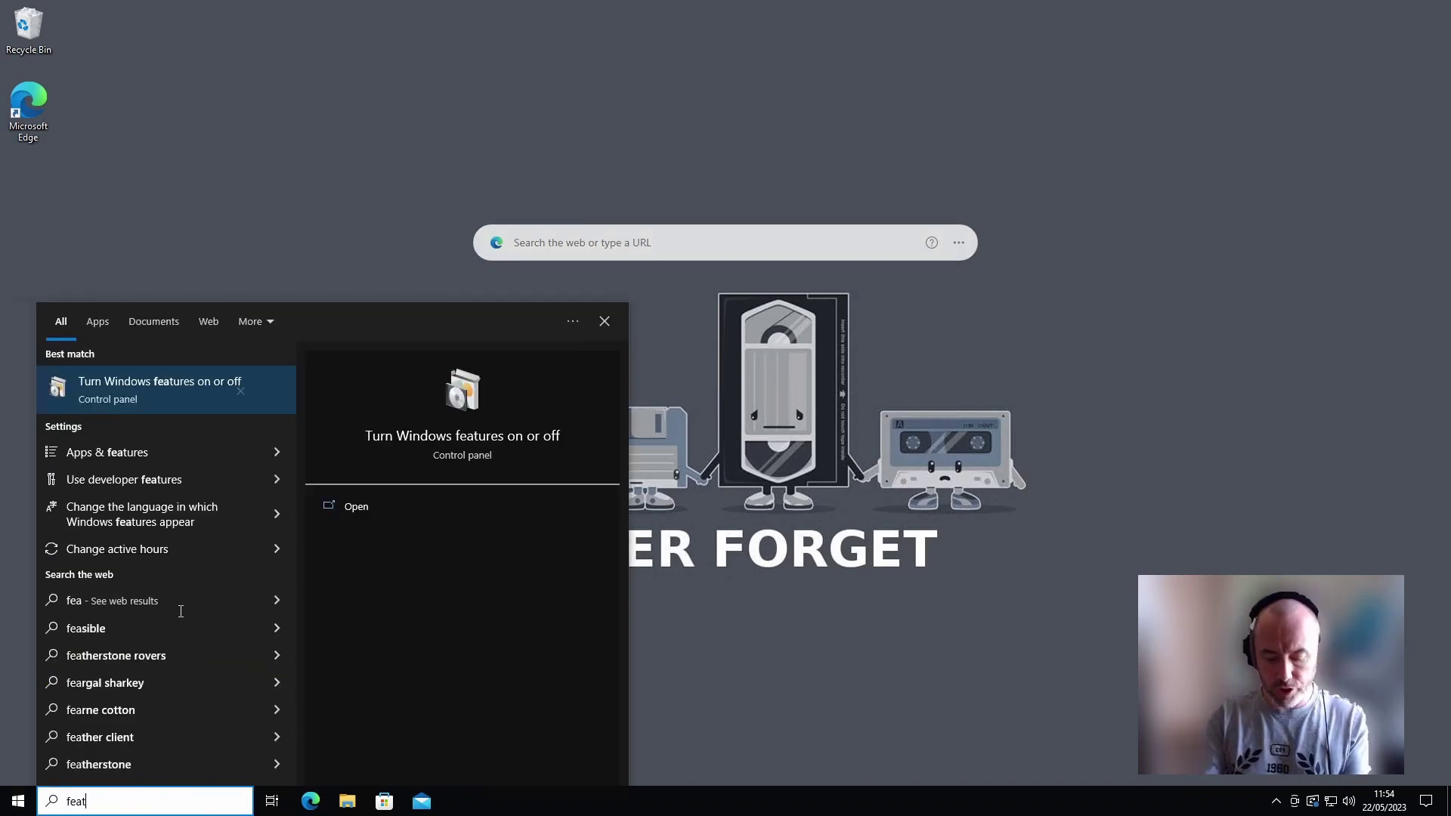
click(187, 387)
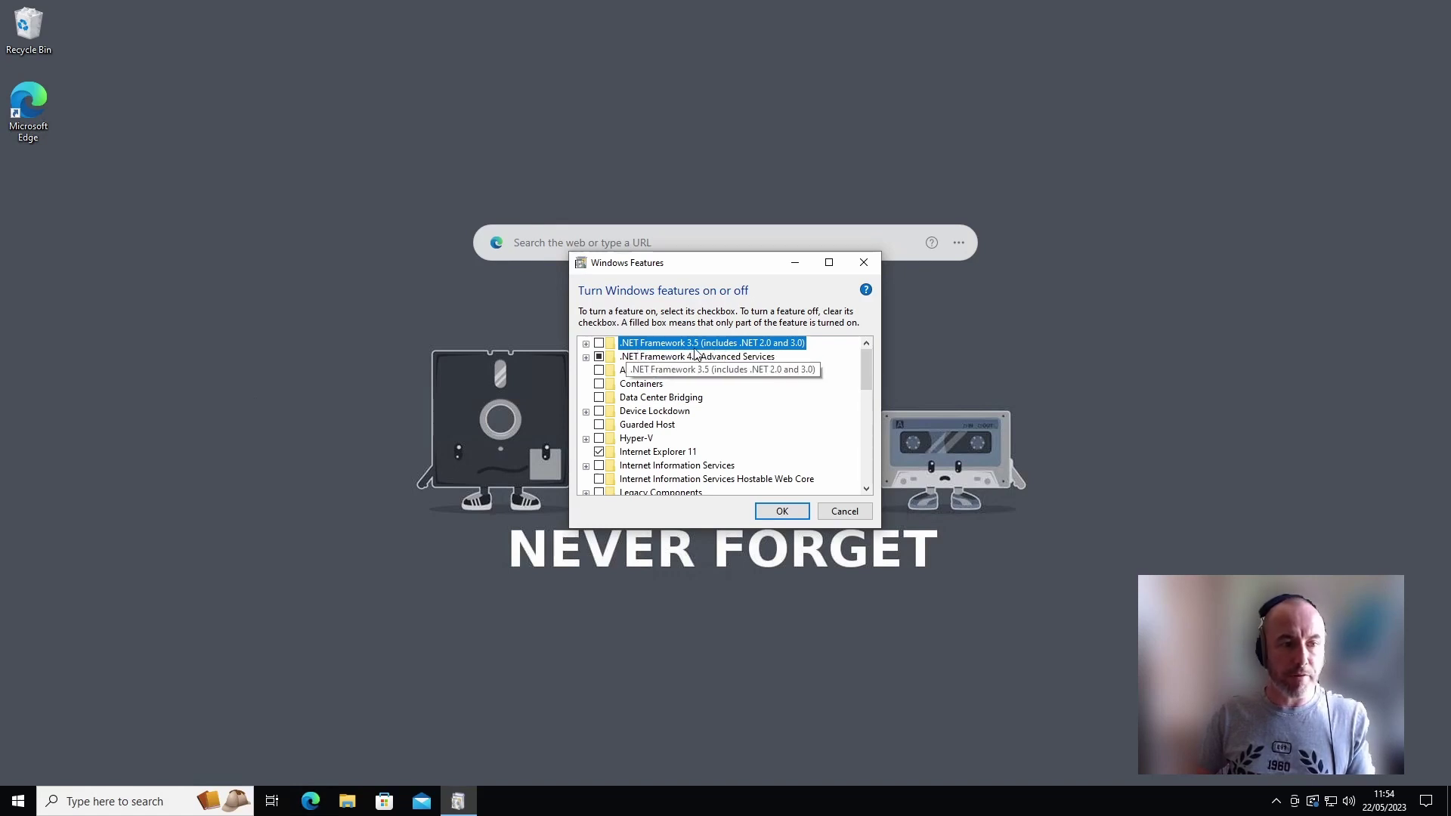
click(598, 344)
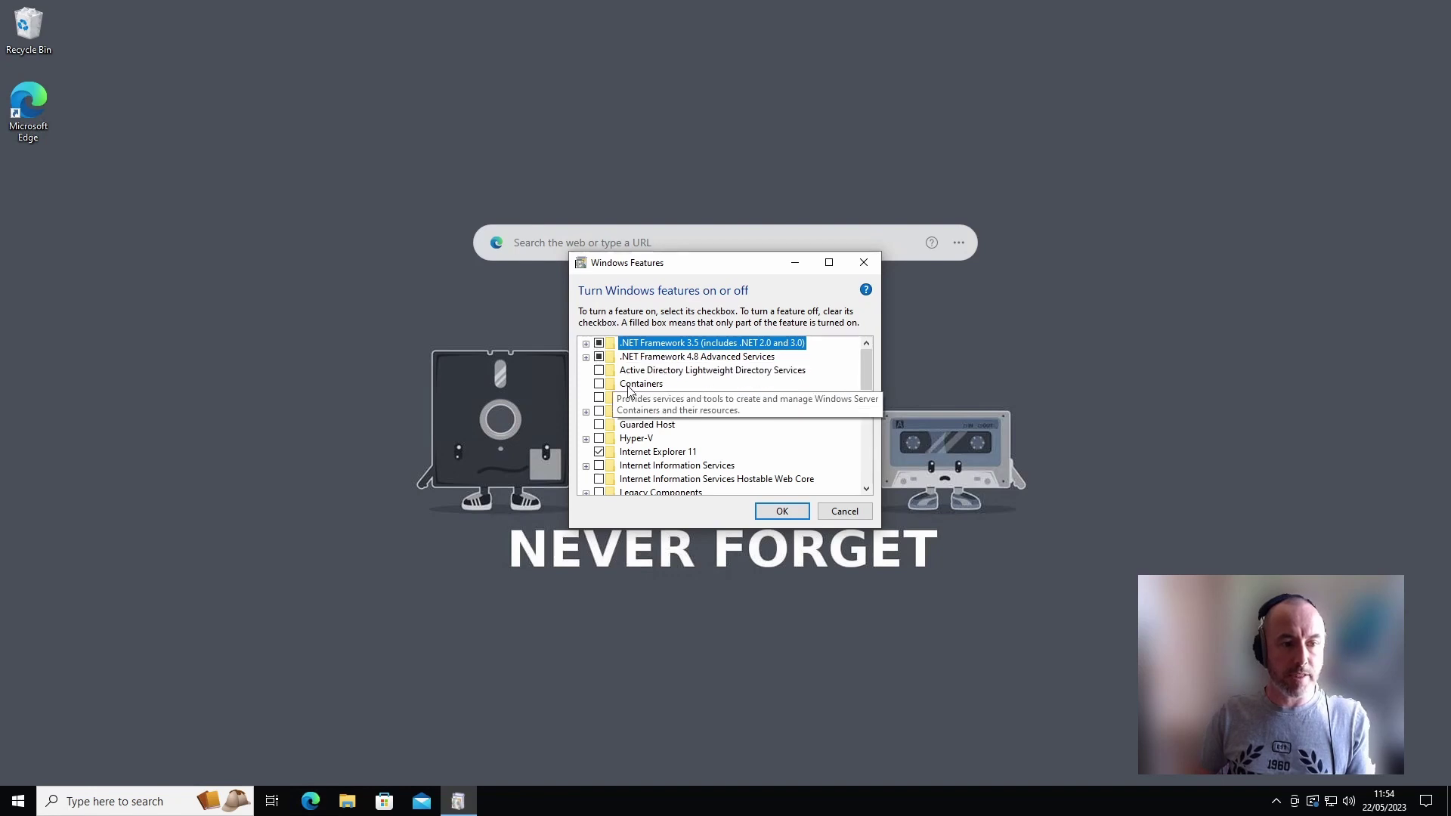
Apply .NET Framework 3.5 via Windows Update download, then dismiss the failure and error messages.
click(781, 511)
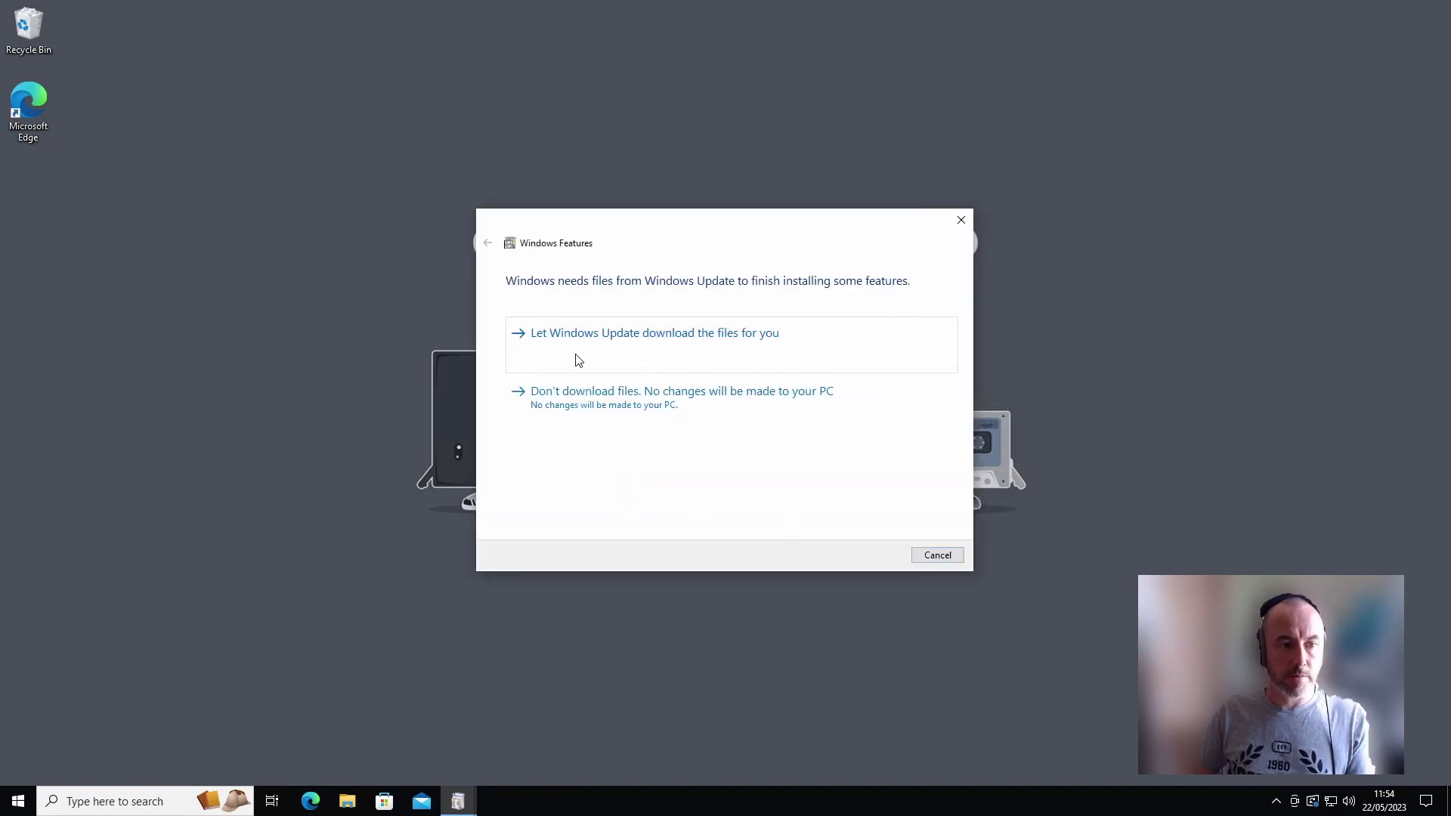
click(651, 359)
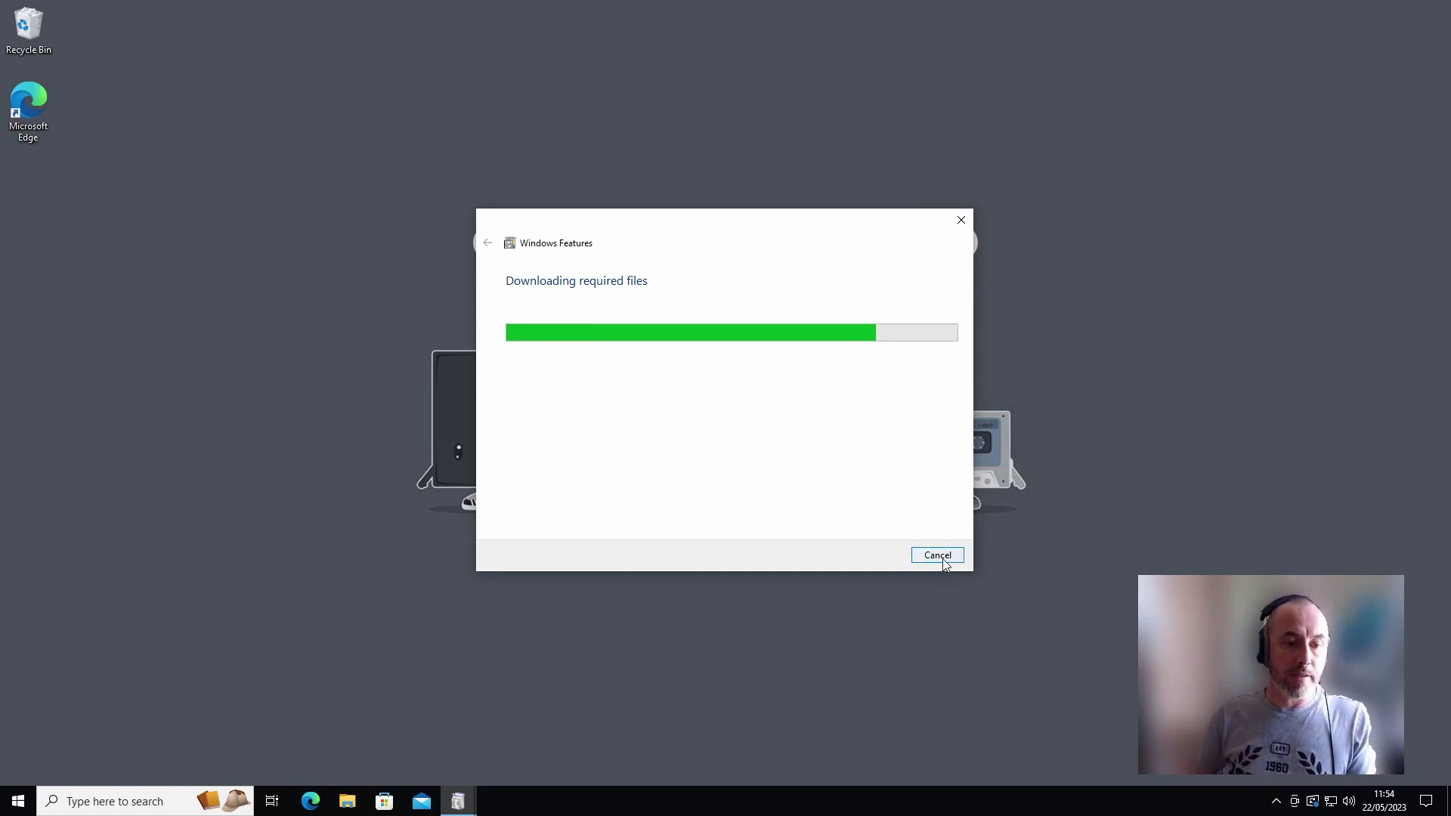
click(1056, 415)
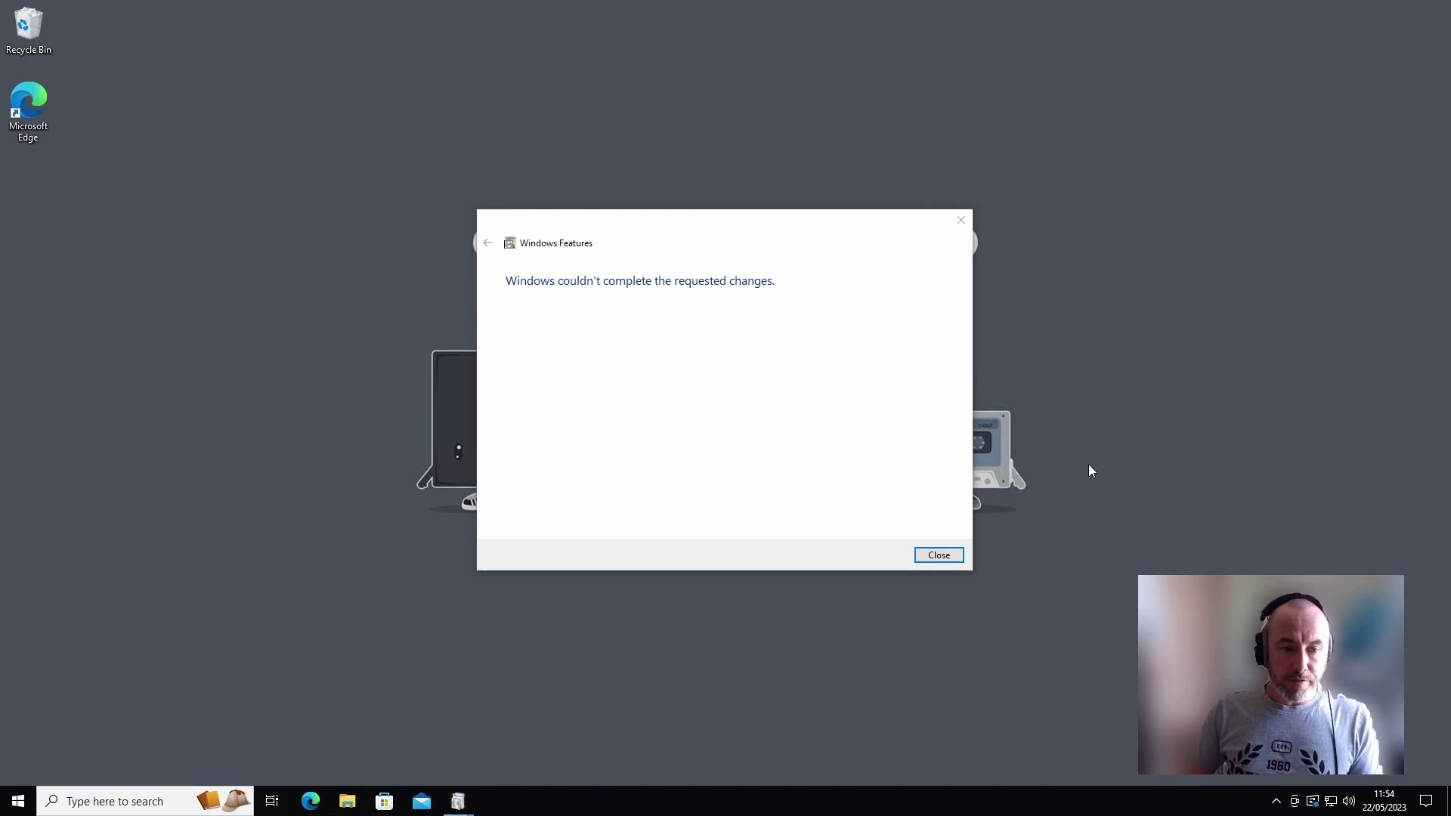
click(939, 555)
click(874, 399)
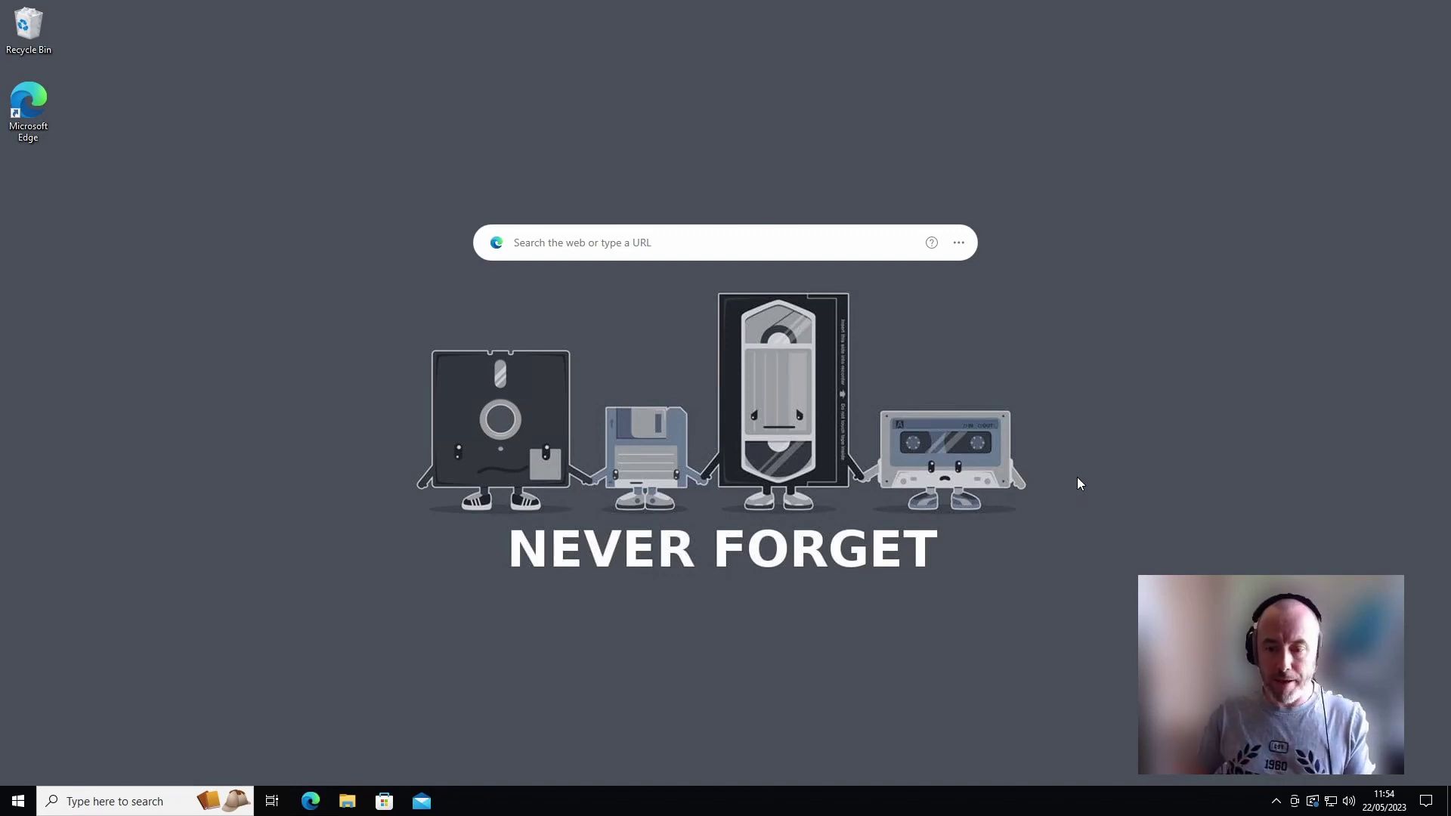
Search 'comm' in Start and launch Command Prompt as administrator.
click(18, 802)
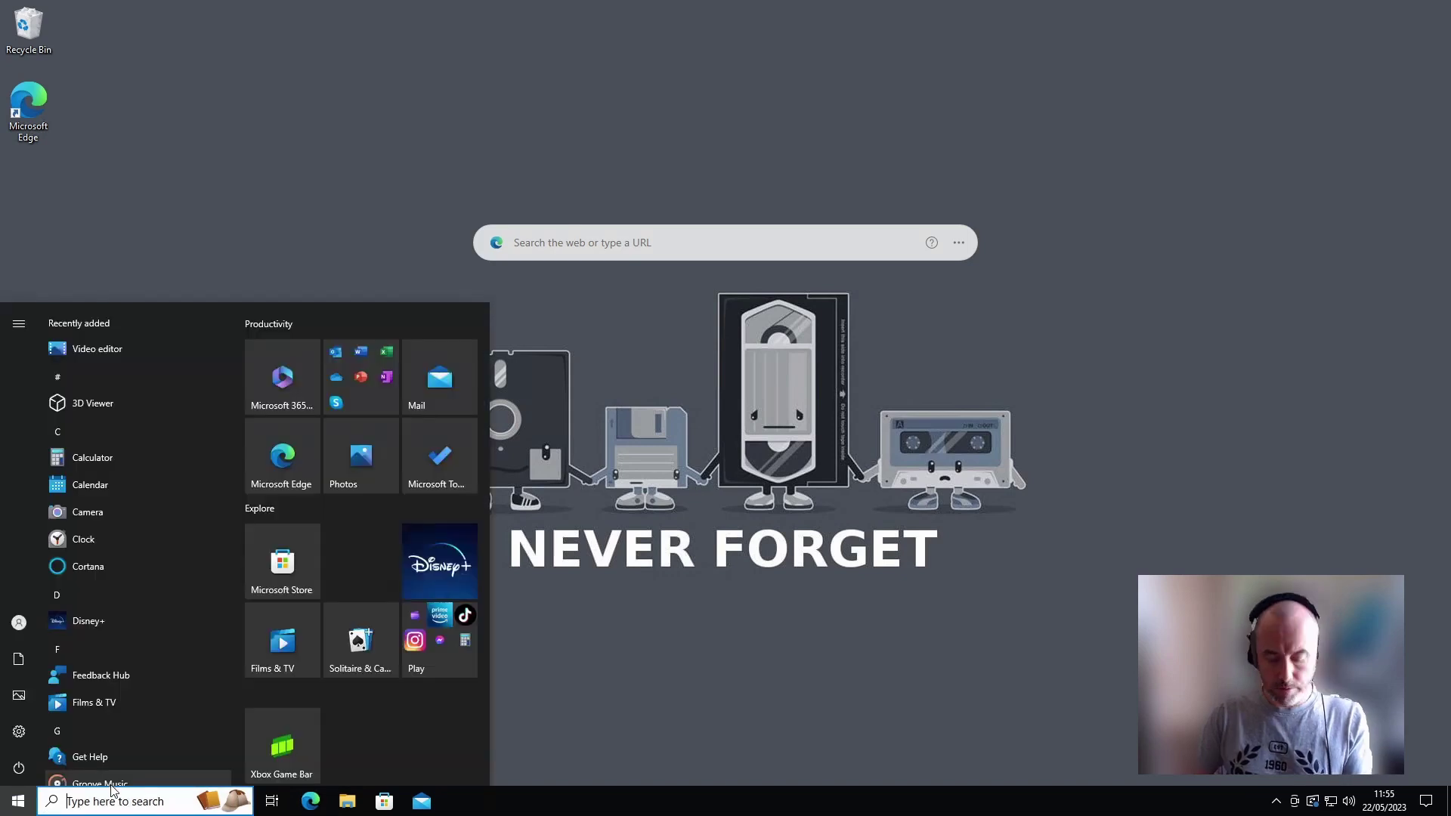
text(comm)
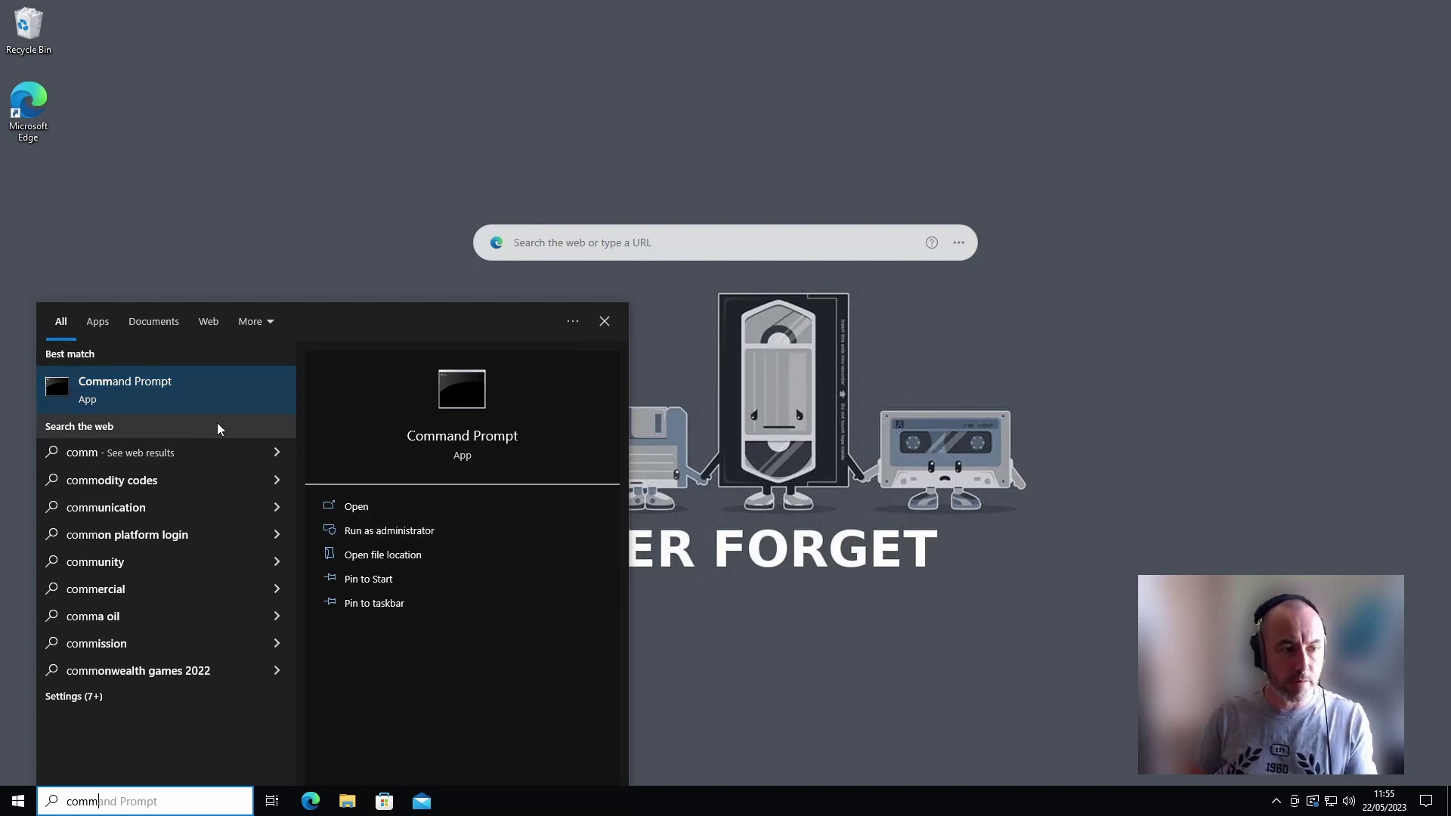
right_click(162, 387)
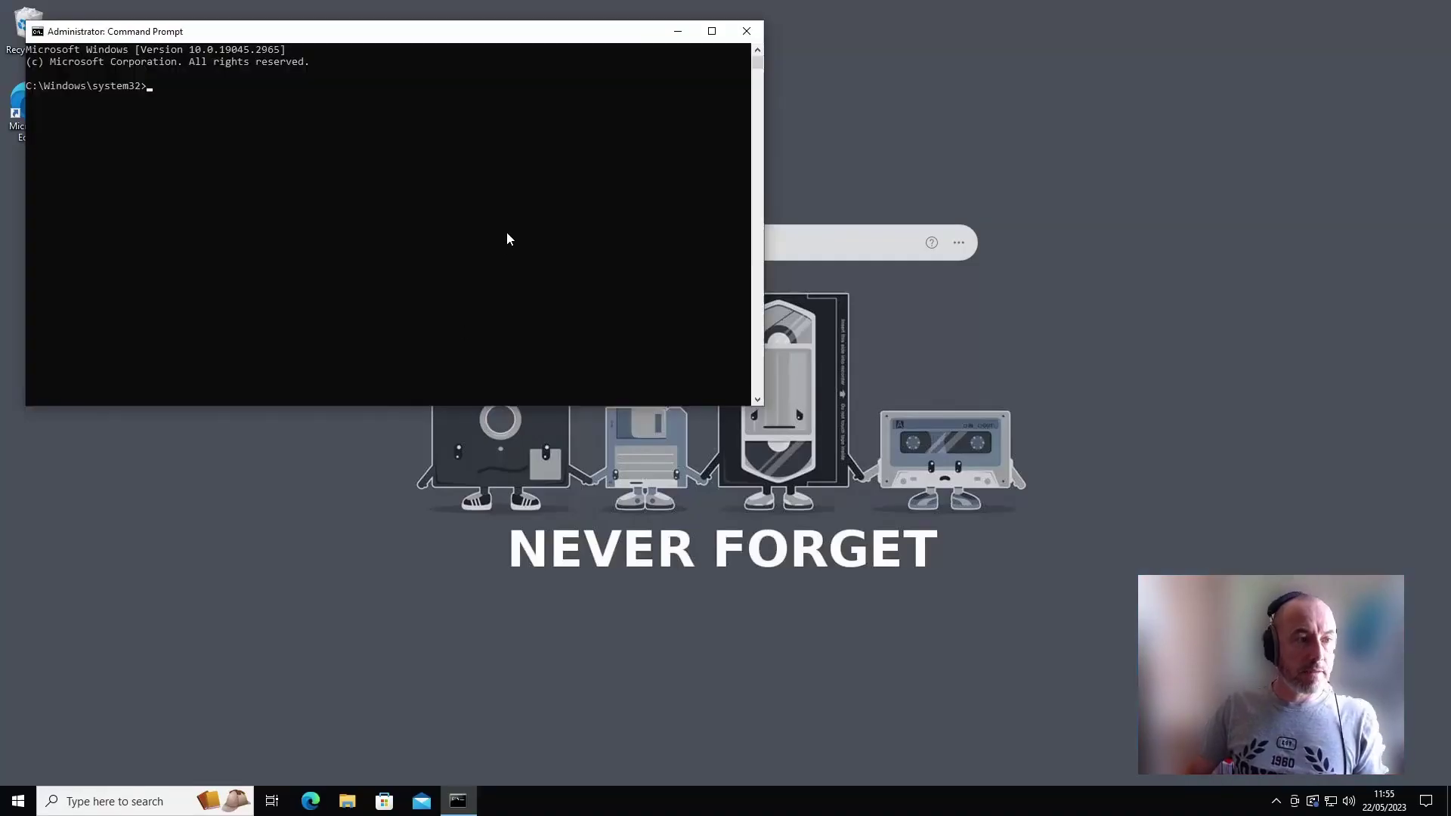
Centre the Command Prompt window, run sfc /scannow, and cancel it at 22% with Ctrl+C.
drag(529, 34, 856, 194)
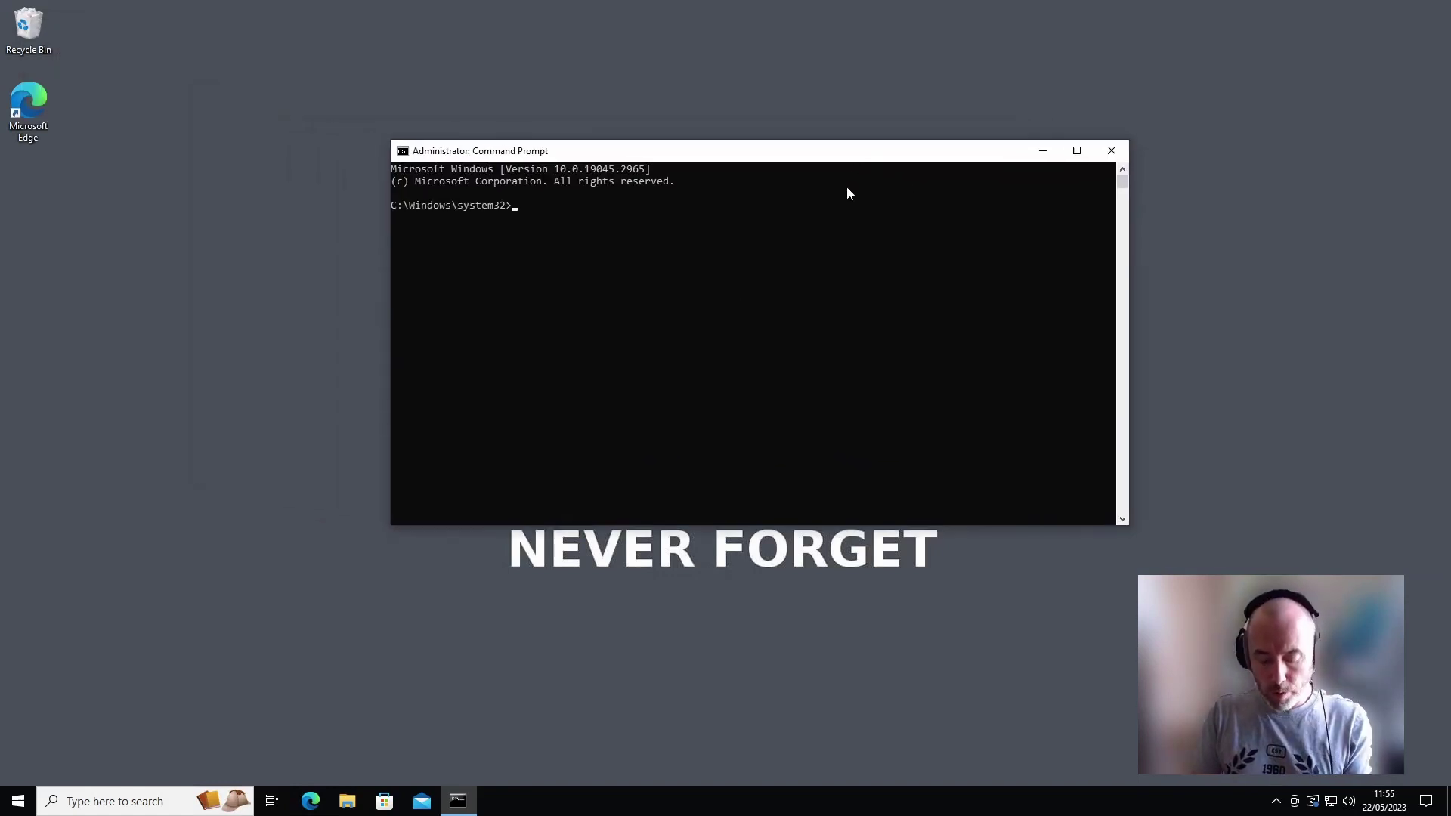
text(sf)
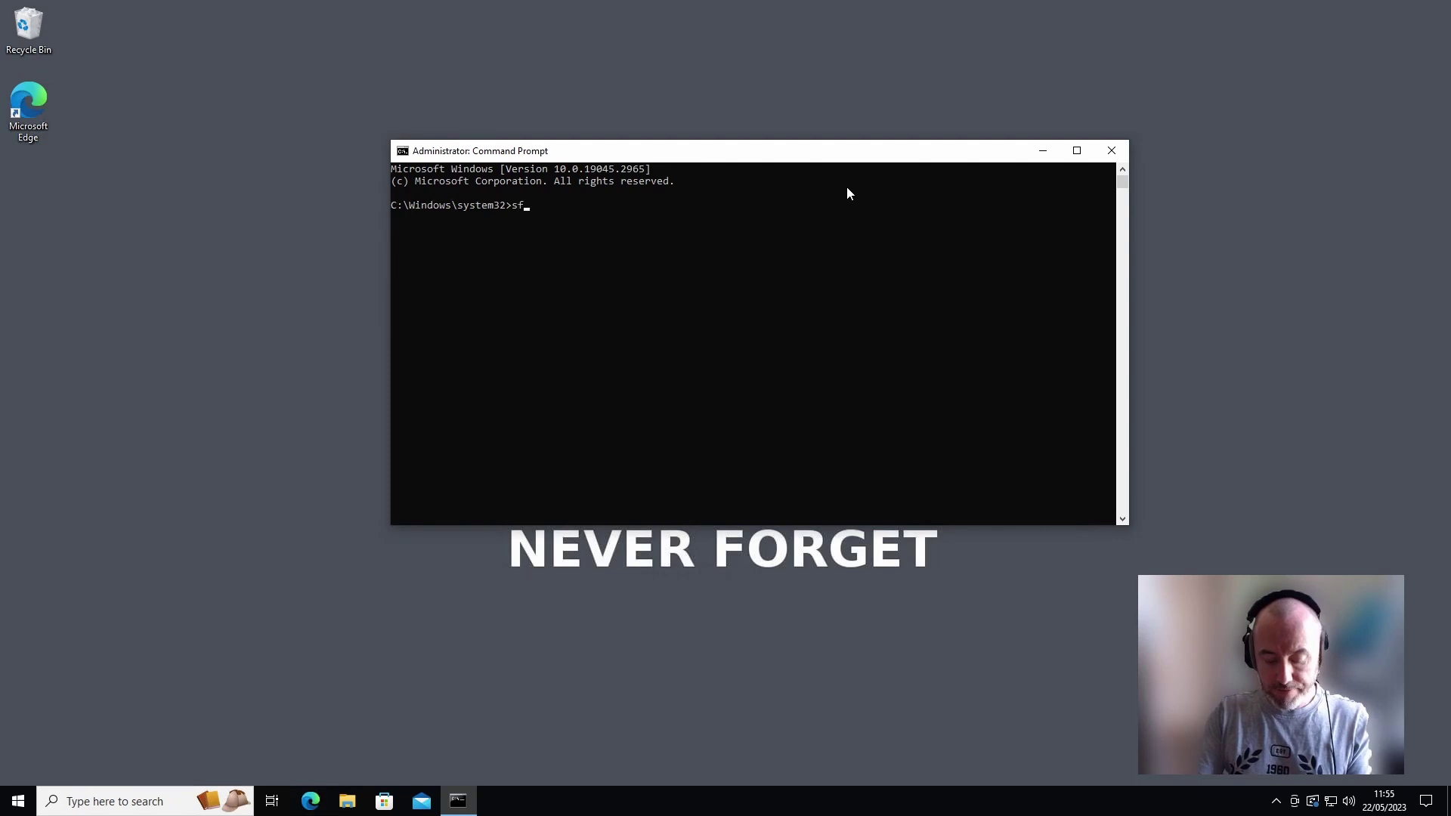
text(c /scann)
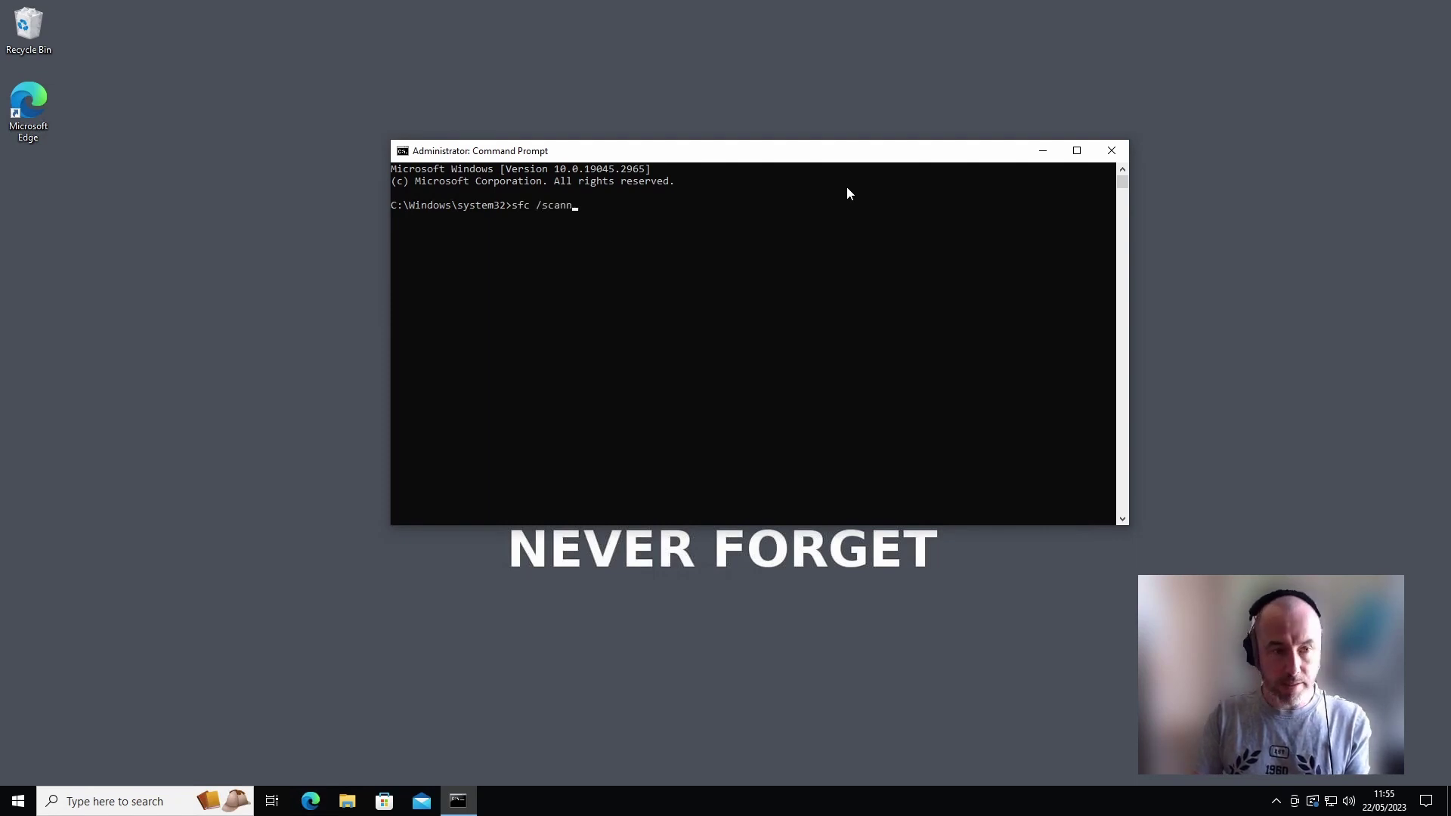
text(ow)
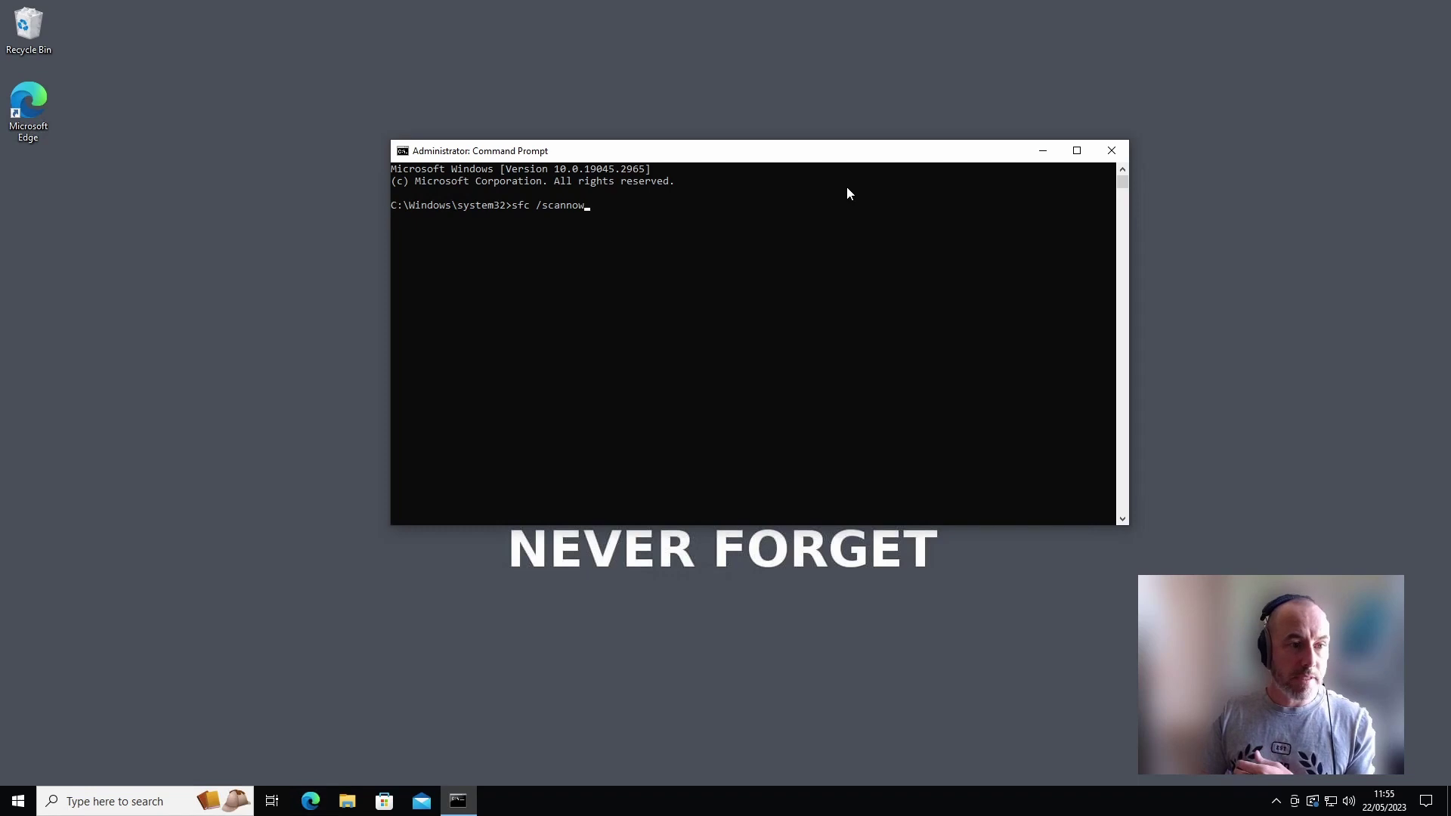
key(Return)
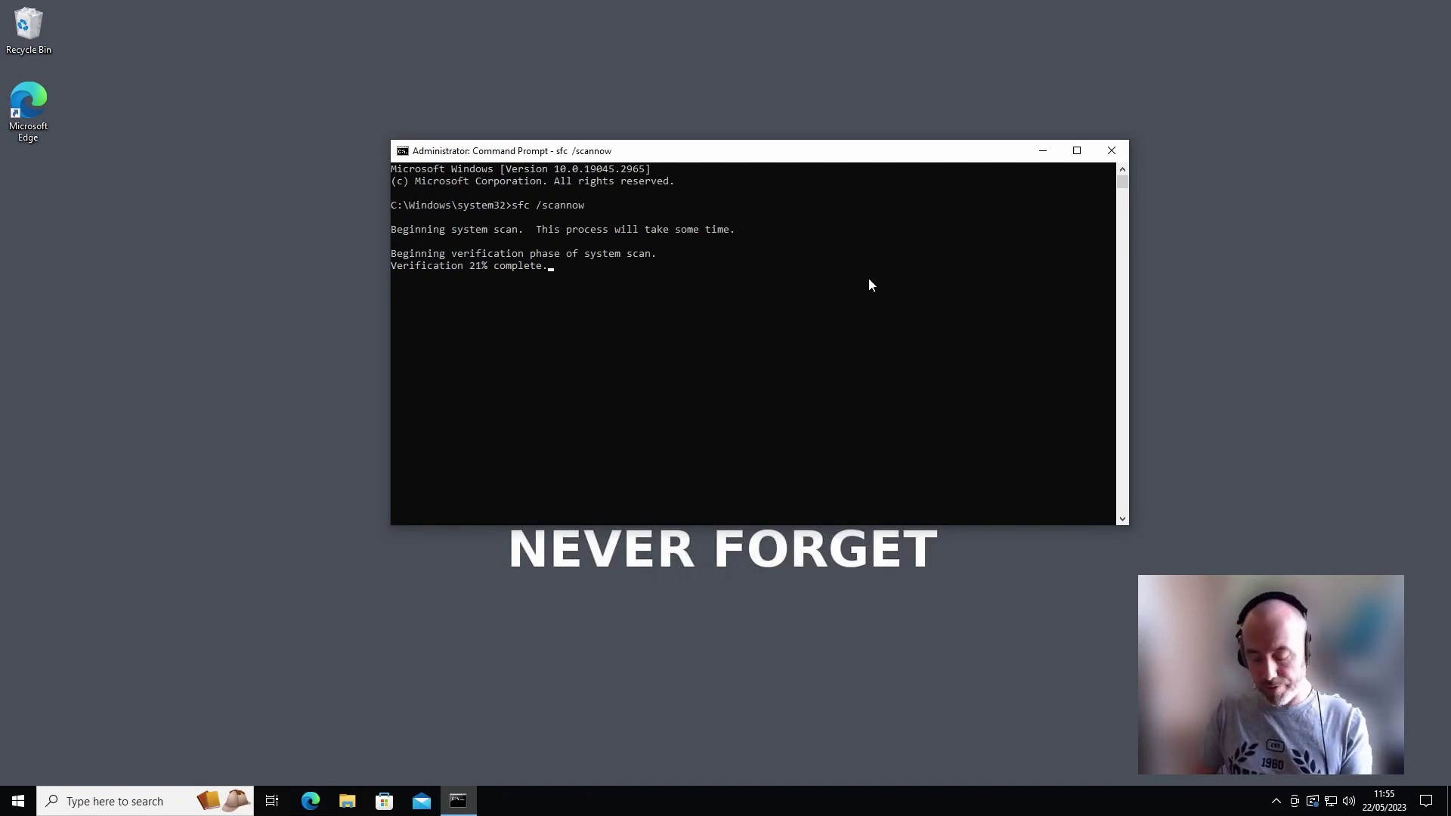
key(ctrl+c)
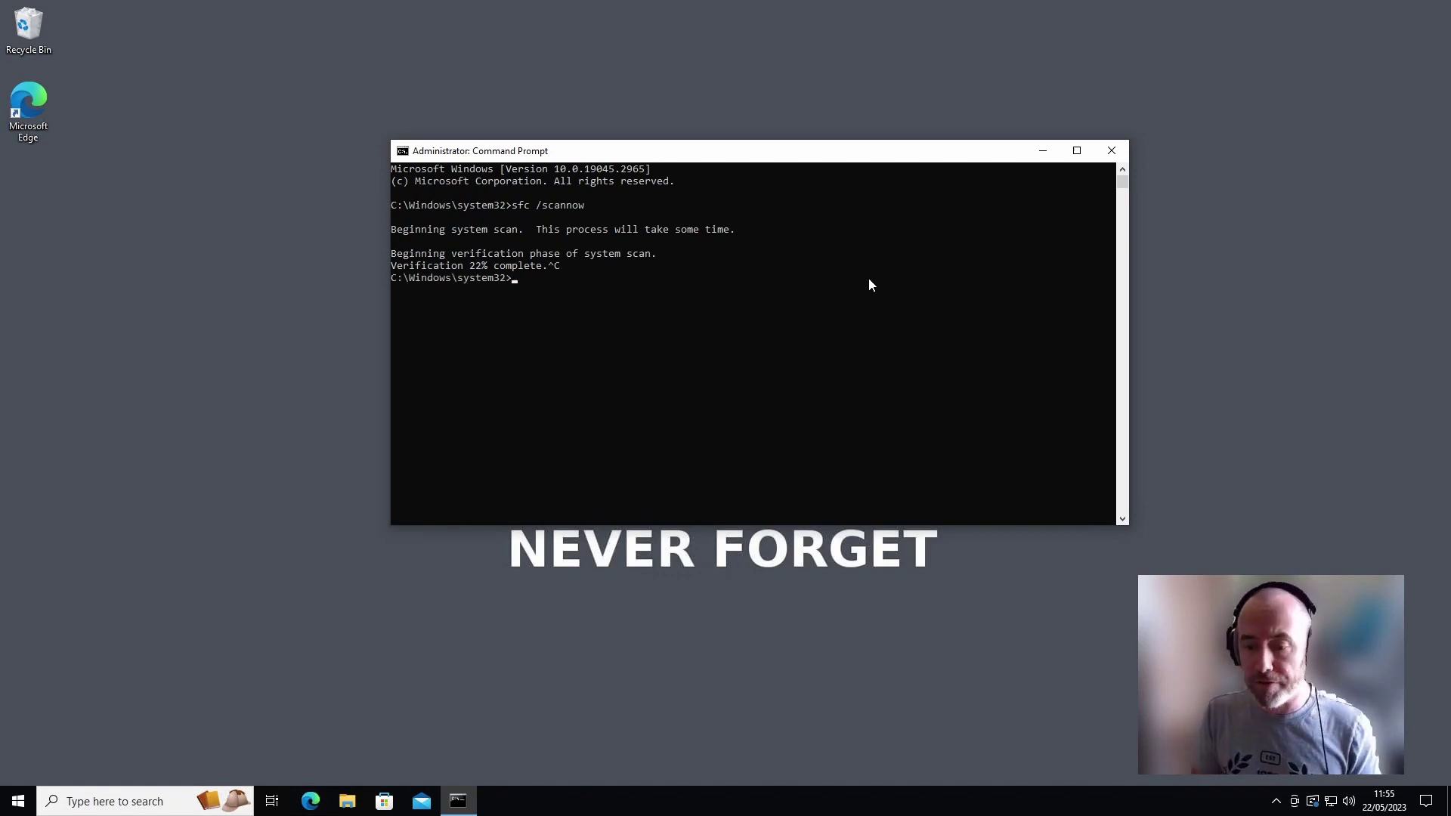